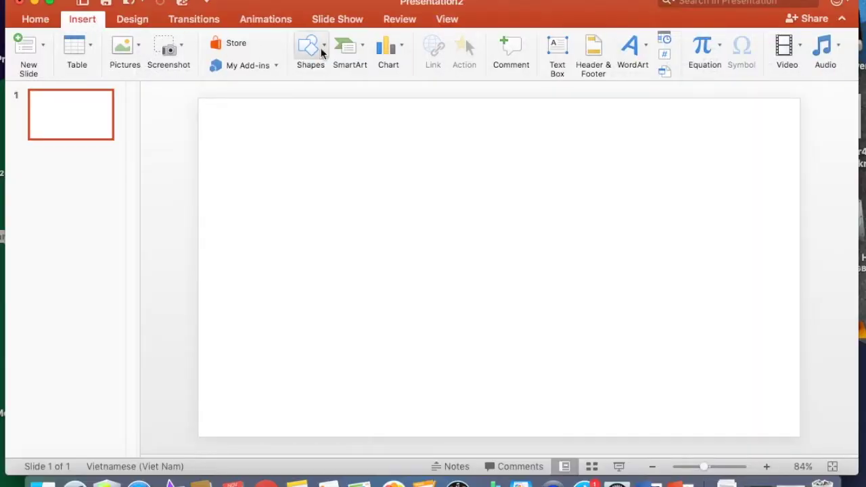
Step: Choose the Heart shape from the Insert Shapes gallery
click(318, 49)
click(462, 299)
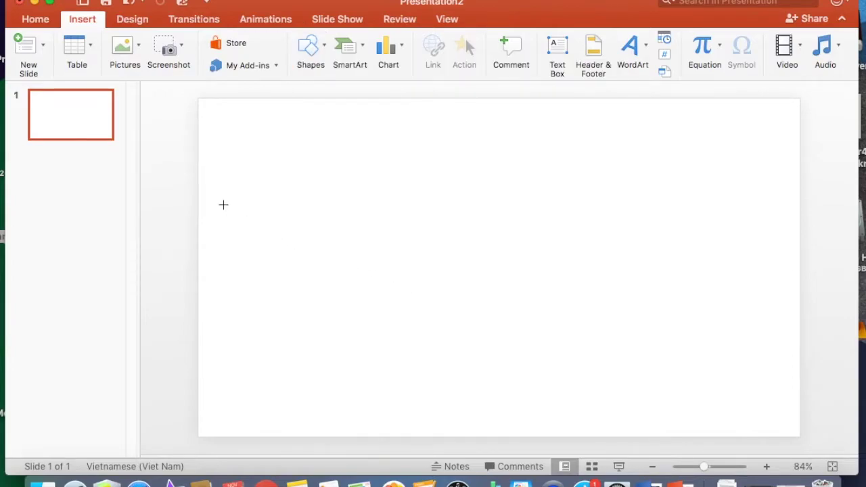
Step: Draw a large heart on the left of the slide, then insert a WordArt box beside it
mouse_move(221, 197)
mouse_down()
mouse_move(361, 340)
mouse_move(404, 351)
mouse_up()
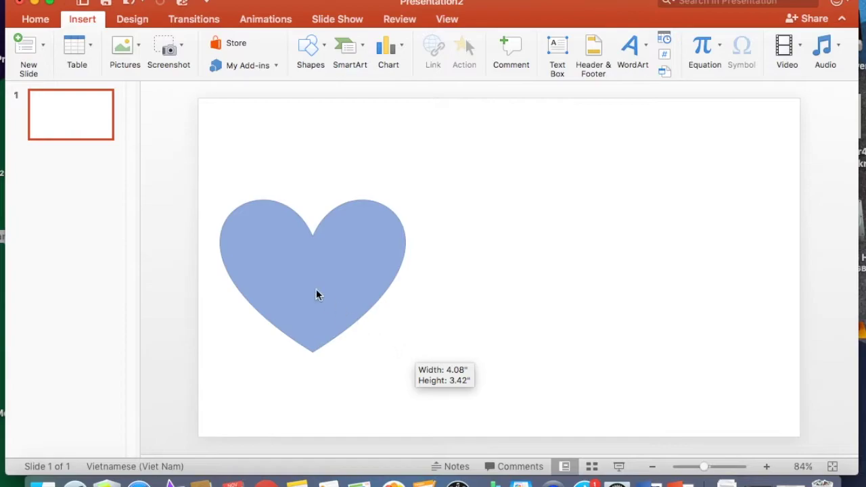
click(520, 154)
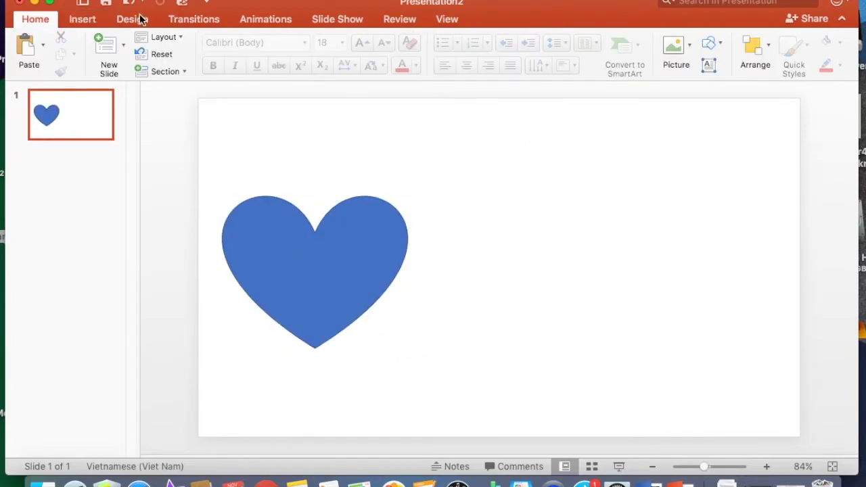
click(89, 19)
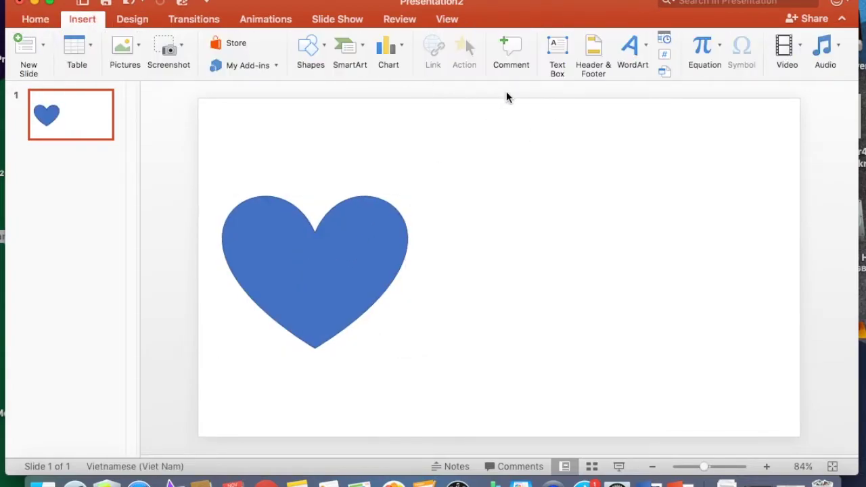
click(641, 52)
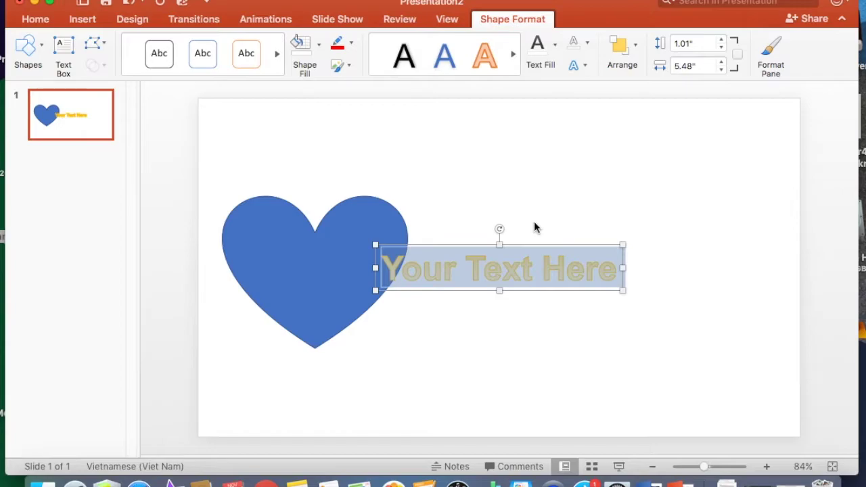
Step: Type PUPPY into the WordArt and set it in Cooper Black at size 96
text(PU)
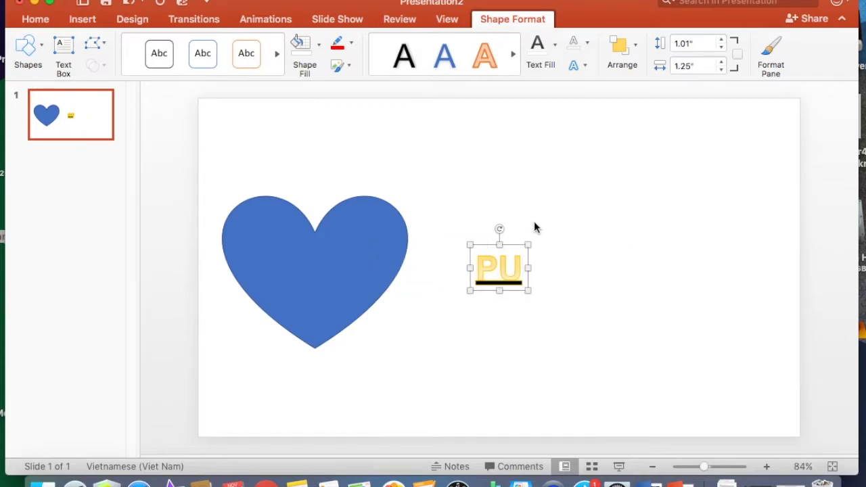
text(PPY)
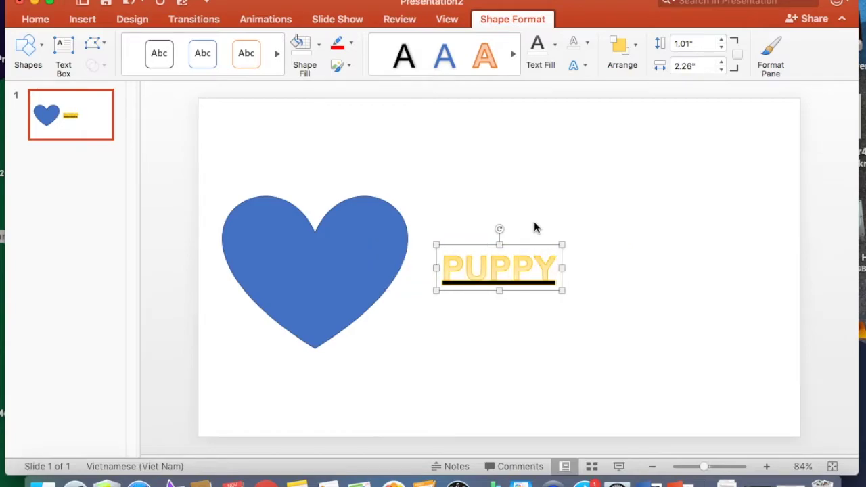
key(super+a)
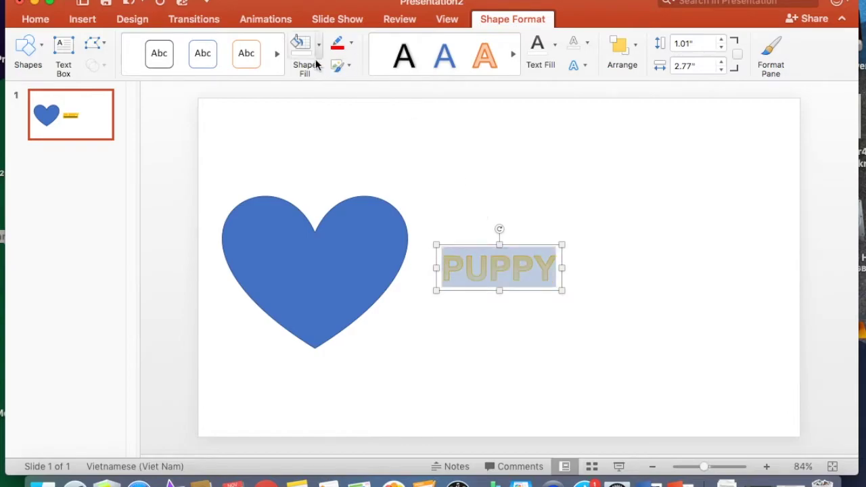
click(54, 22)
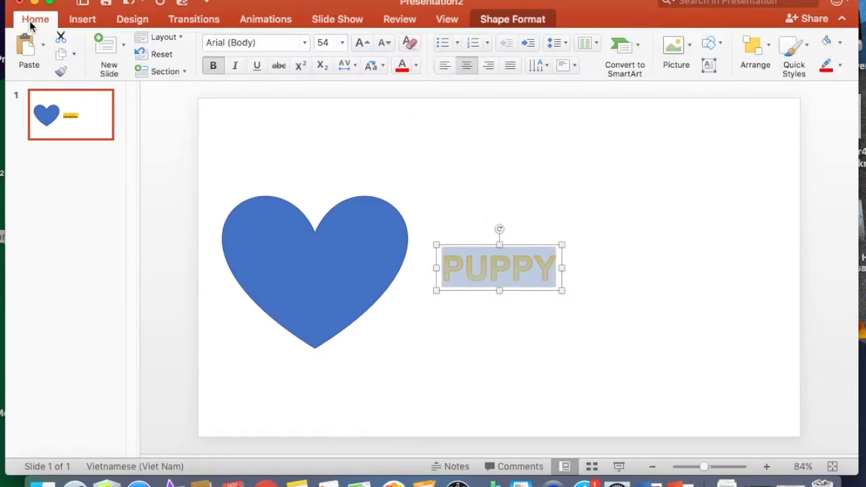
click(342, 43)
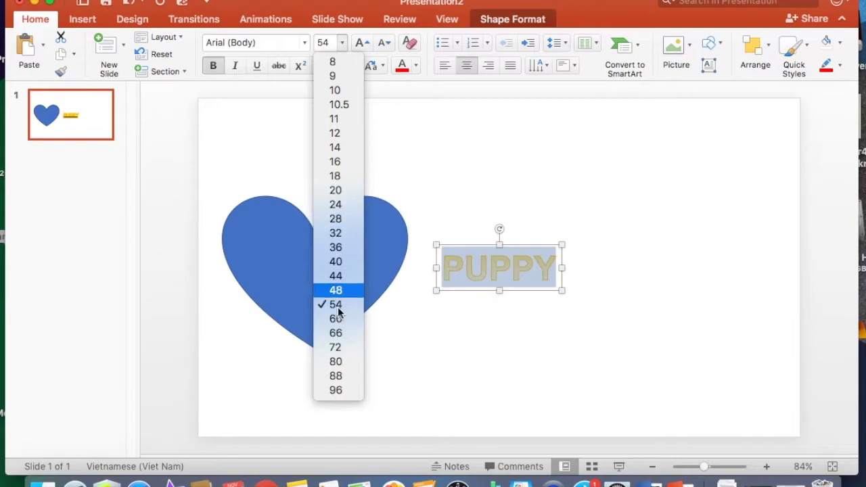
click(337, 391)
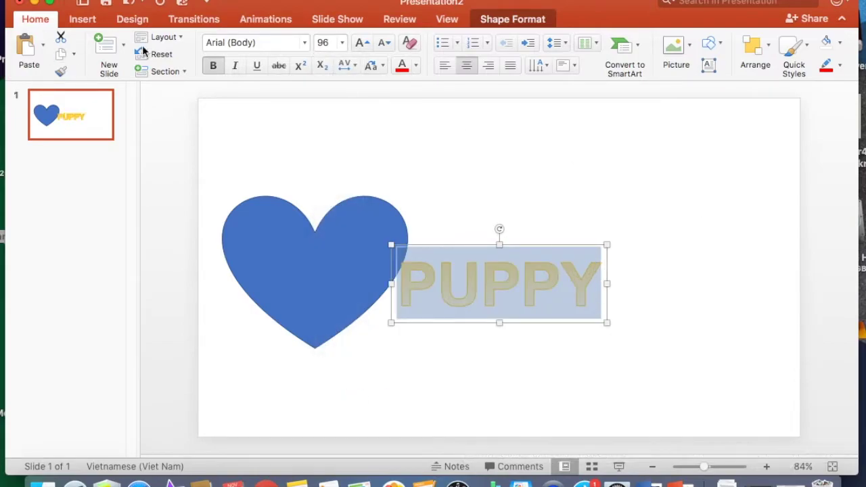
click(271, 42)
text(Cooper Black)
key(Return)
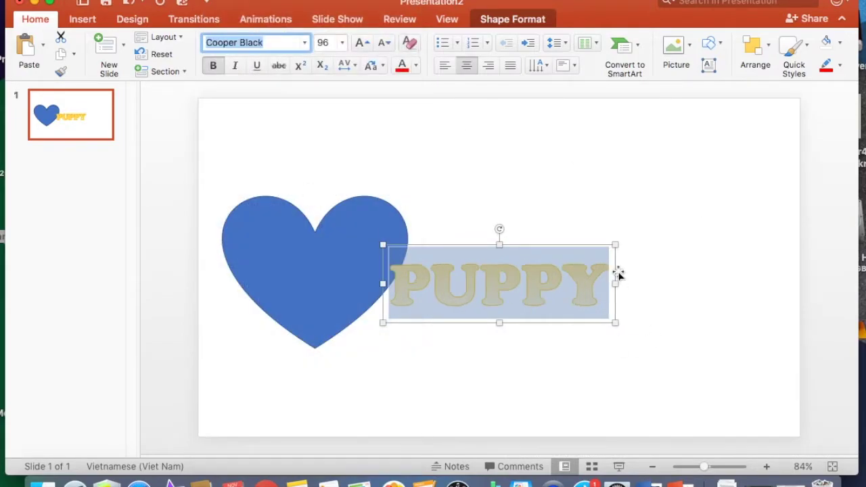
Step: Enlarge PUPPY to 166, move it right of the heart, and shrink the heart slightly
click(361, 43)
drag(451, 242, 528, 213)
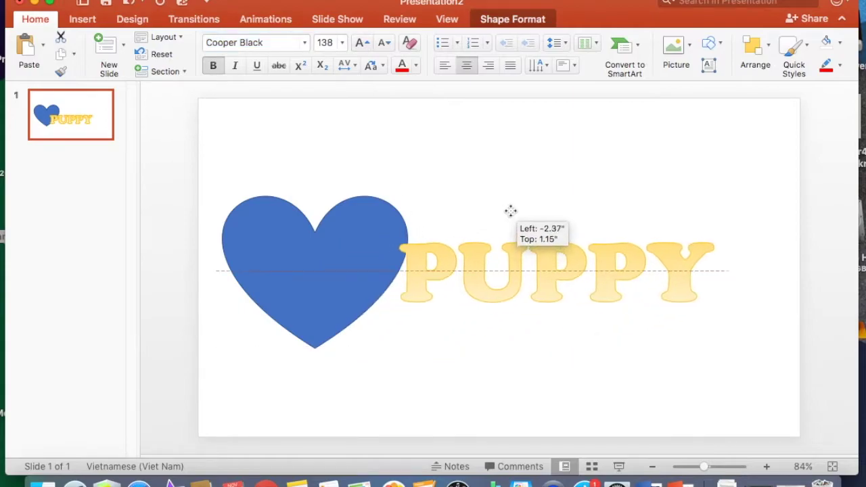
click(361, 45)
drag(449, 215, 471, 204)
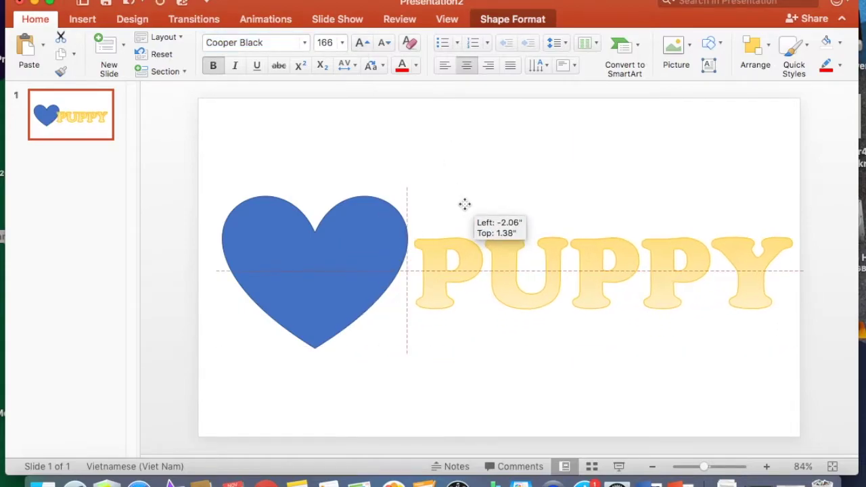
click(396, 210)
drag(404, 193, 383, 217)
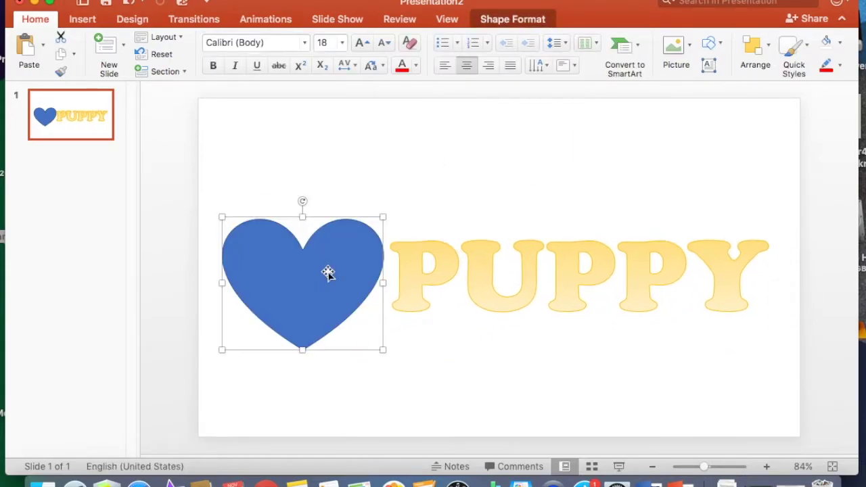
Step: Set the heart to No Fill and give the PUPPY text a red outline
click(829, 47)
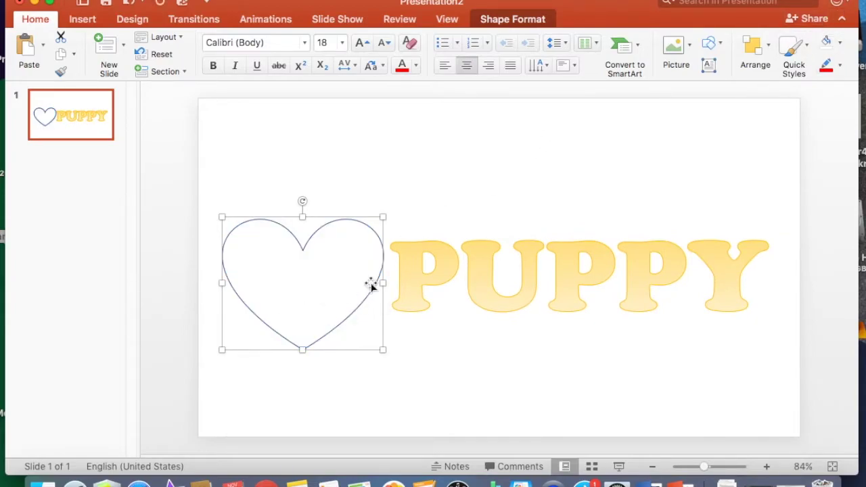
click(424, 274)
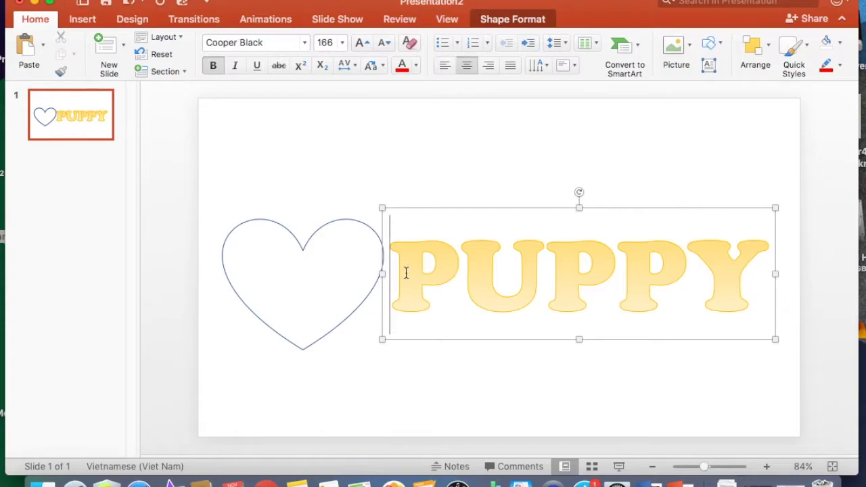
triple_click(406, 273)
click(512, 19)
click(588, 45)
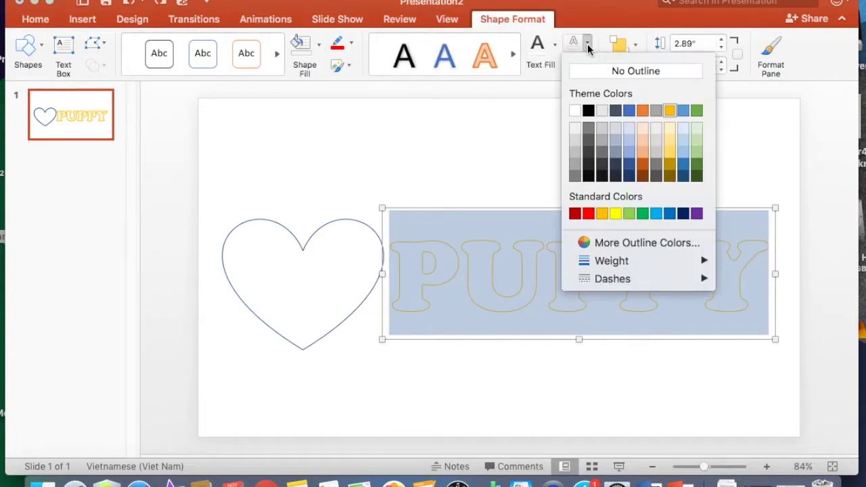
click(589, 214)
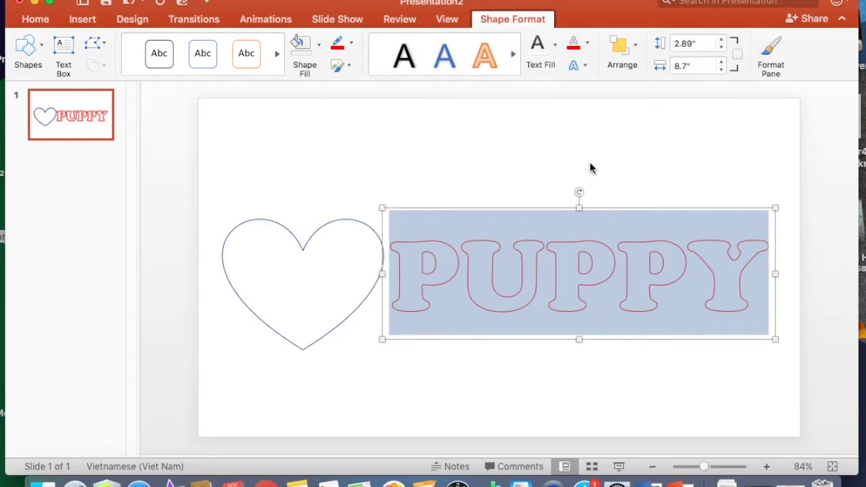
Step: Add a reflection and an orange glow to PUPPY
click(584, 67)
mouse_move(618, 105)
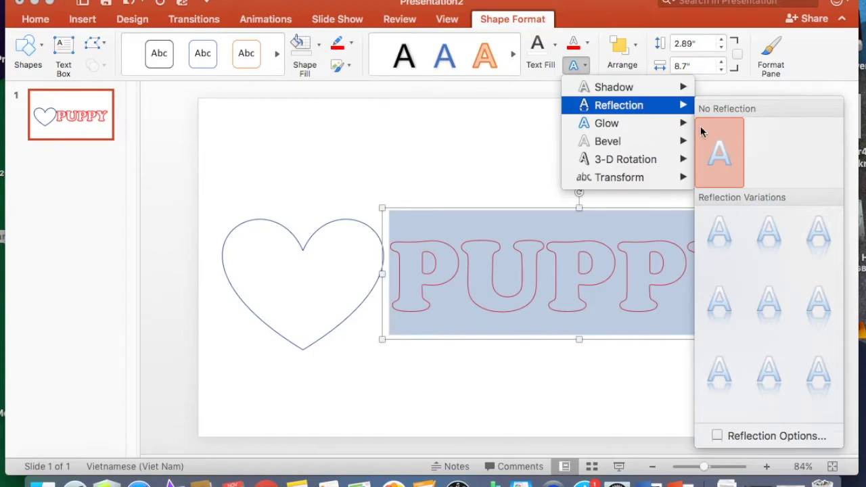
click(772, 304)
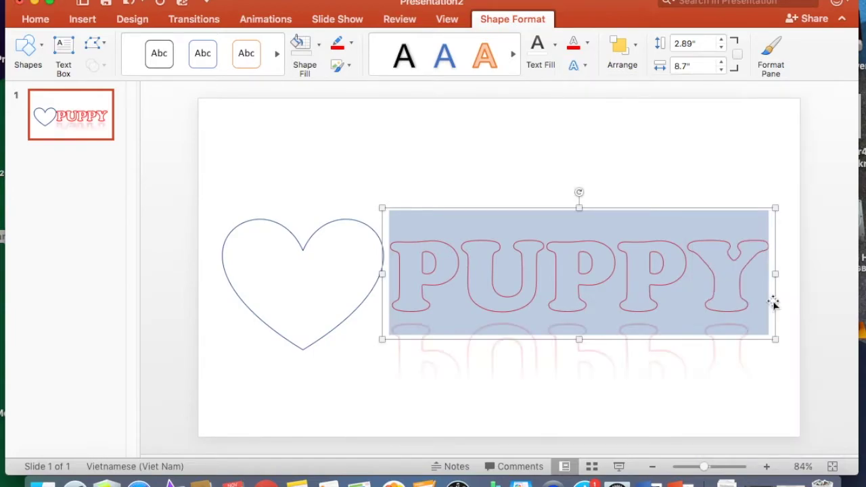
click(584, 66)
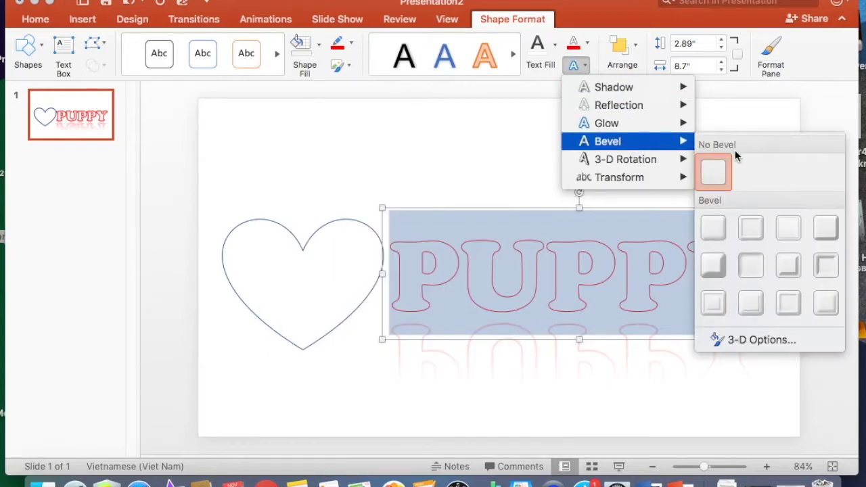
mouse_move(607, 123)
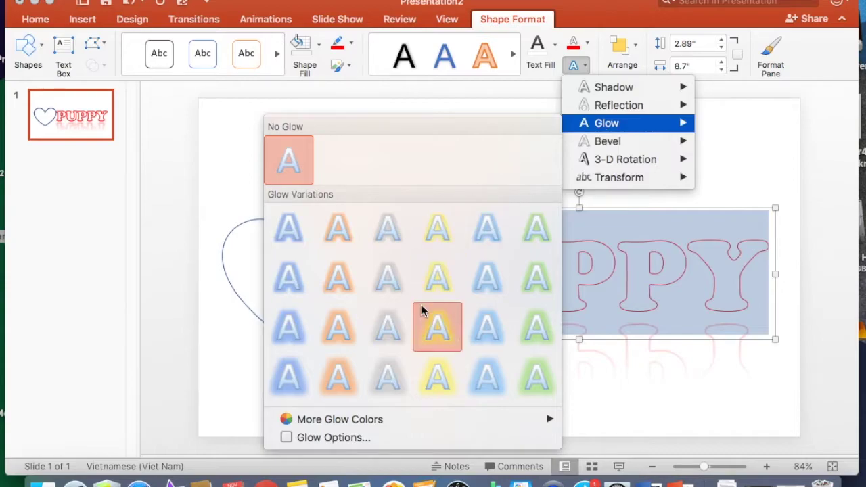
click(339, 289)
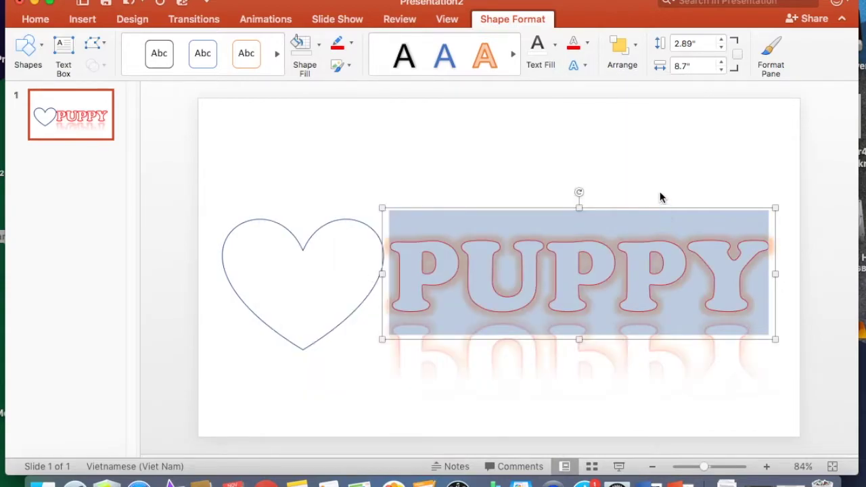
click(633, 158)
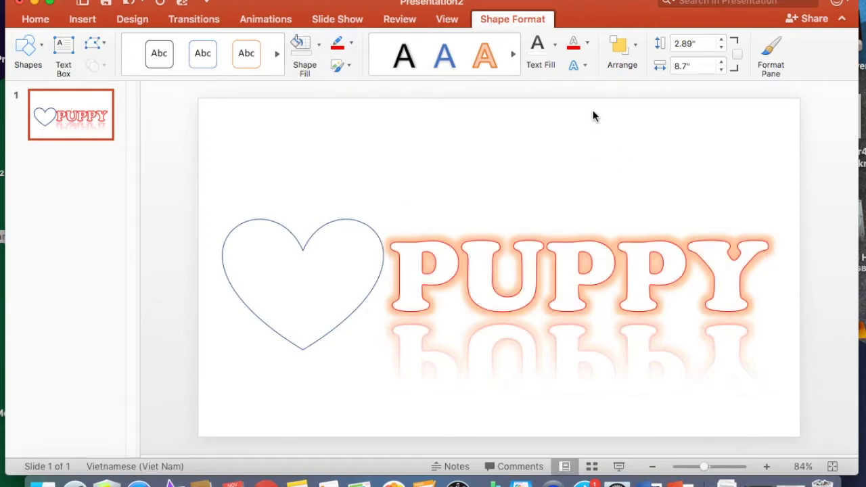
Step: Add a reflection under the heart
click(338, 260)
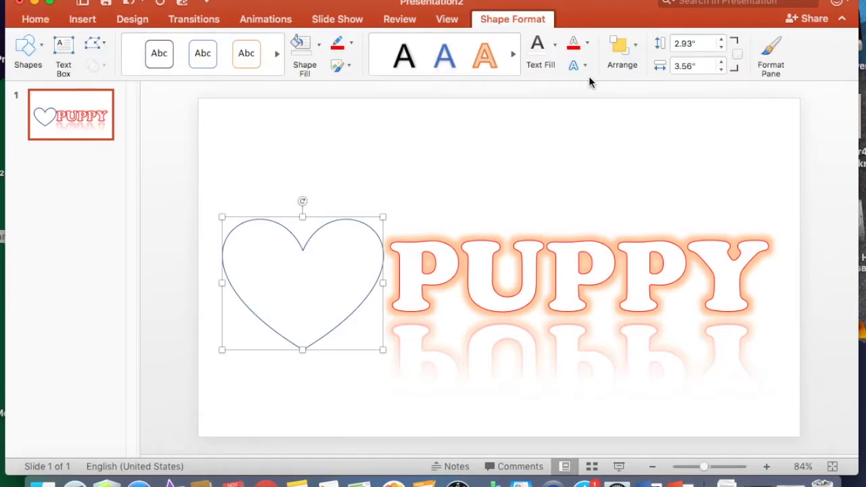
click(577, 65)
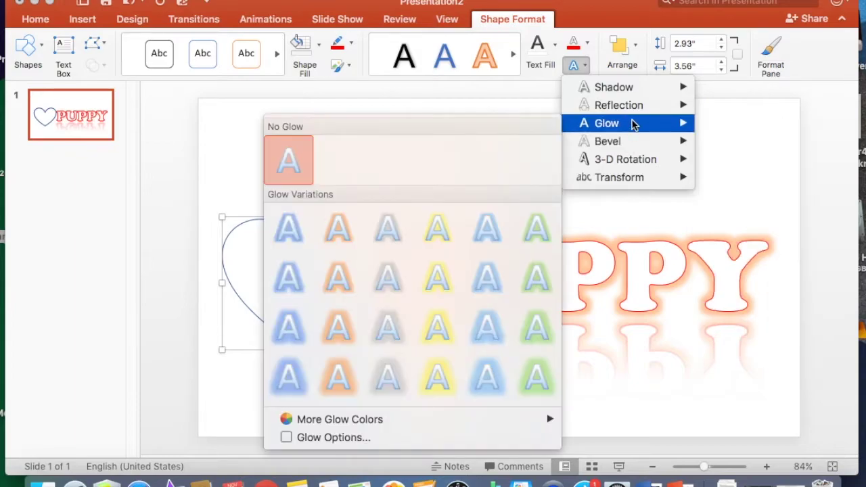
mouse_move(619, 105)
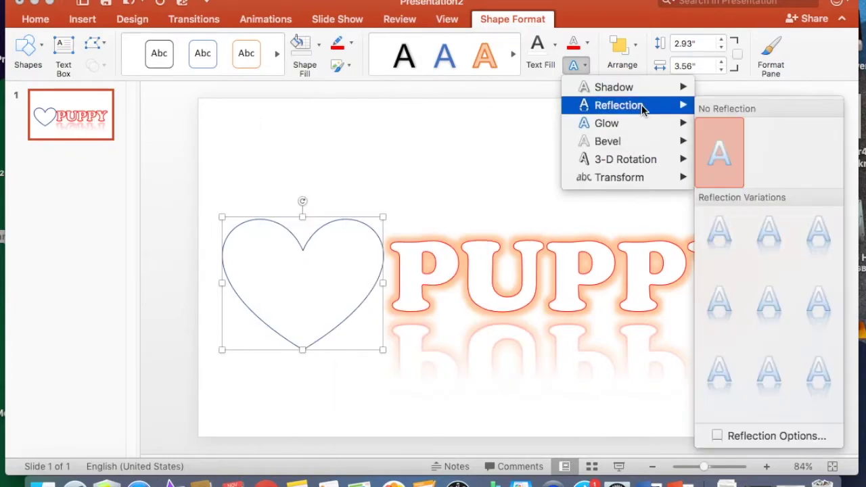
click(777, 310)
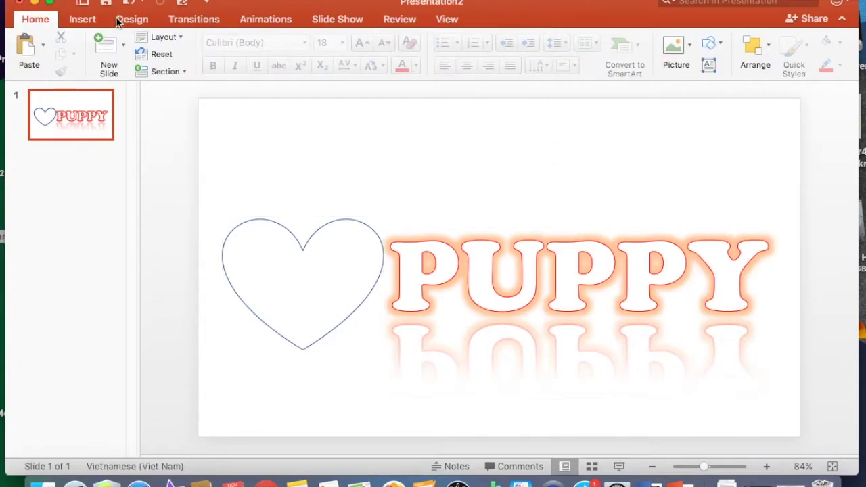
Step: Draw a blue rectangle over the slide and move it down to the lower half
click(82, 20)
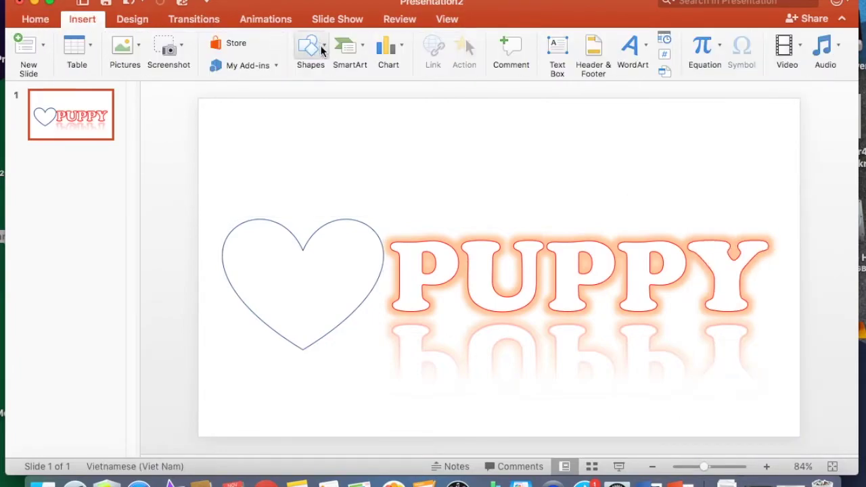
click(322, 62)
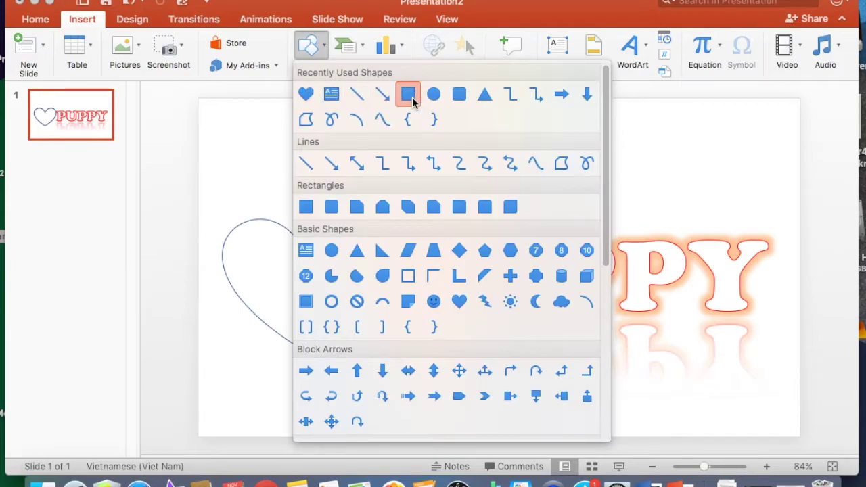
click(408, 94)
drag(200, 101, 800, 435)
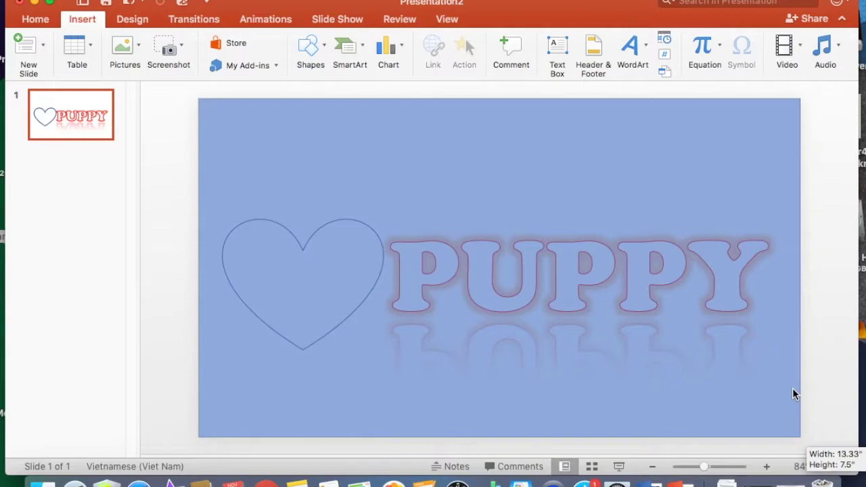
drag(795, 394, 794, 394)
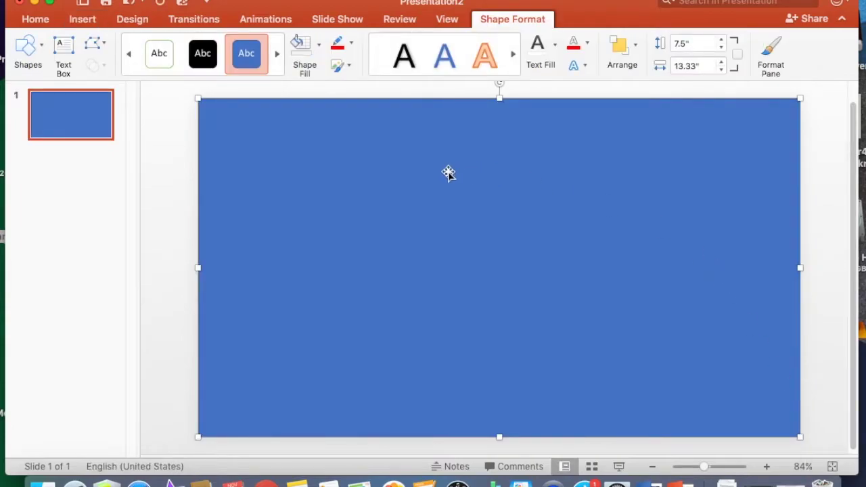
drag(273, 132, 277, 254)
Step: Bring the heart and PUPPY text to the front, ahead of the rectangle
click(284, 234)
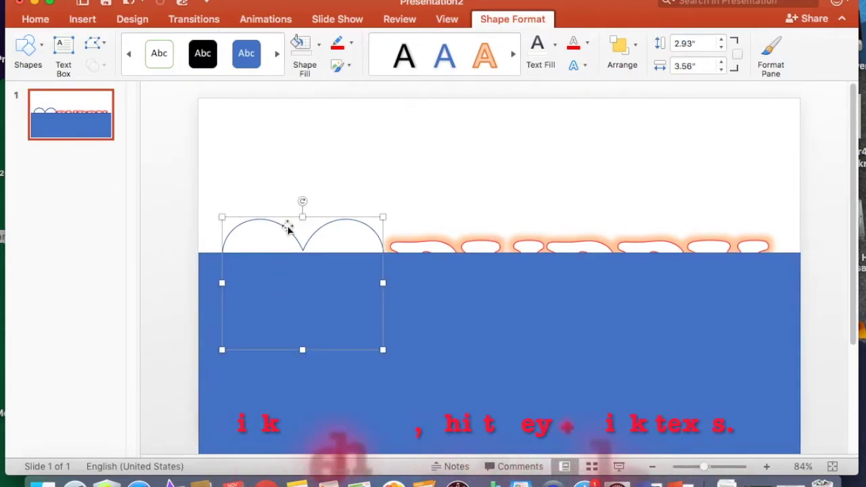
shift+click(442, 243)
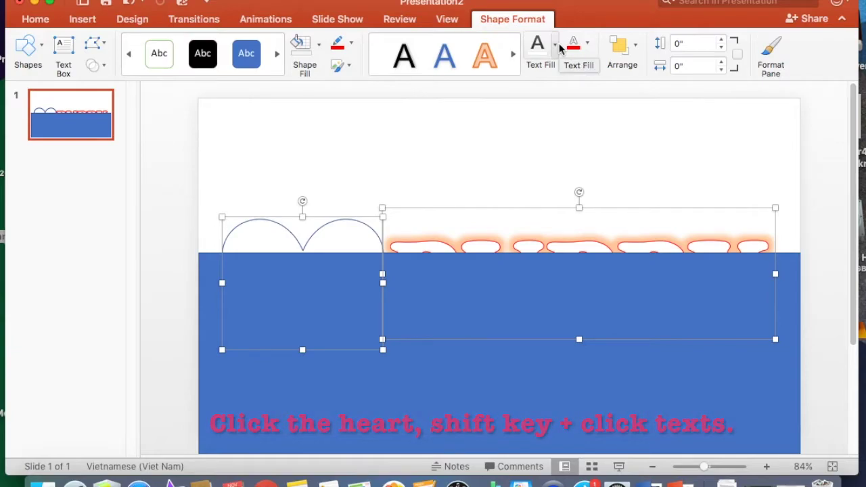
click(634, 59)
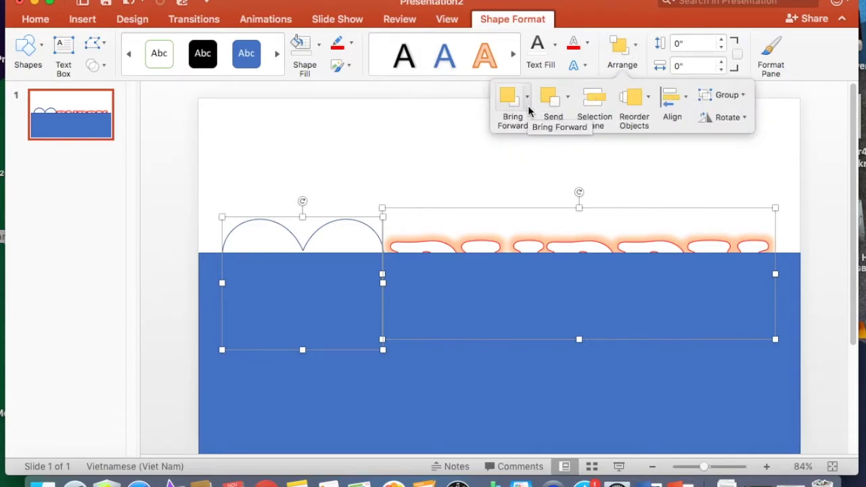
click(528, 105)
click(554, 142)
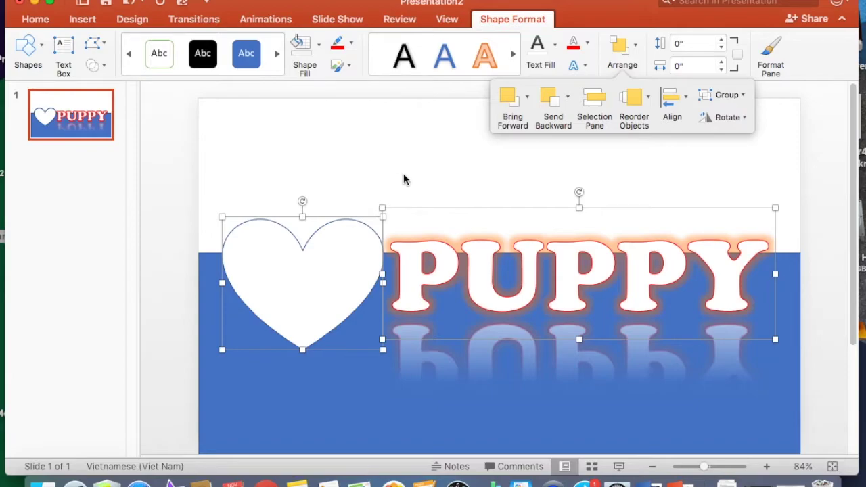
click(385, 180)
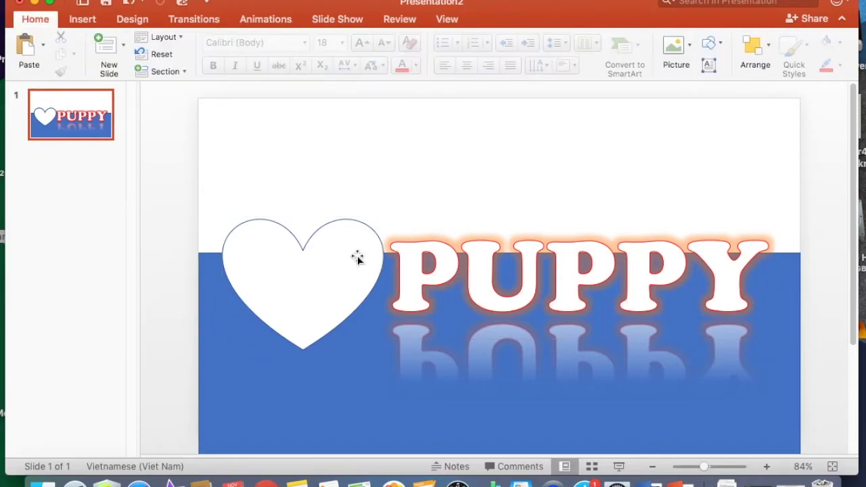
Step: Move the rectangle up over the slide and Align Middle all three shapes
drag(375, 391, 368, 112)
key(super+a)
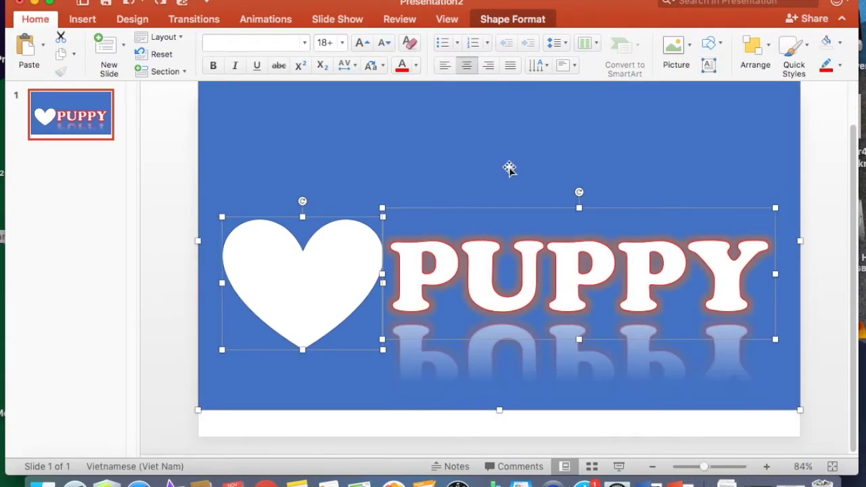
click(751, 54)
mouse_move(722, 315)
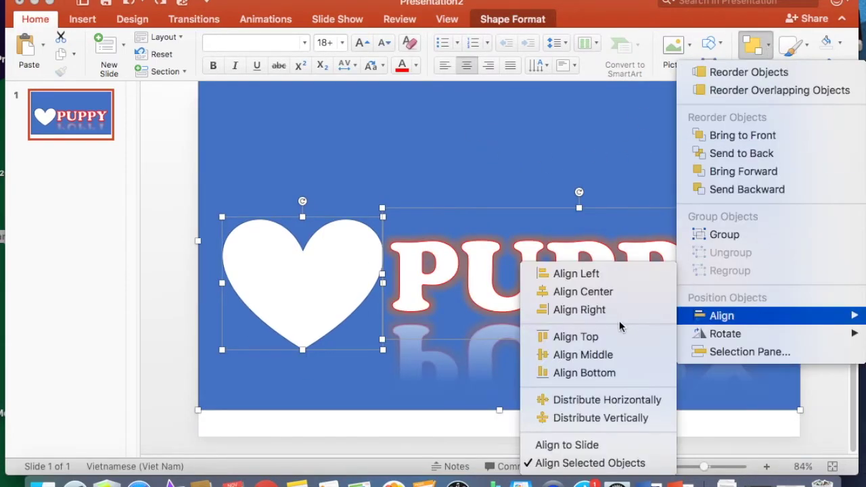
click(584, 355)
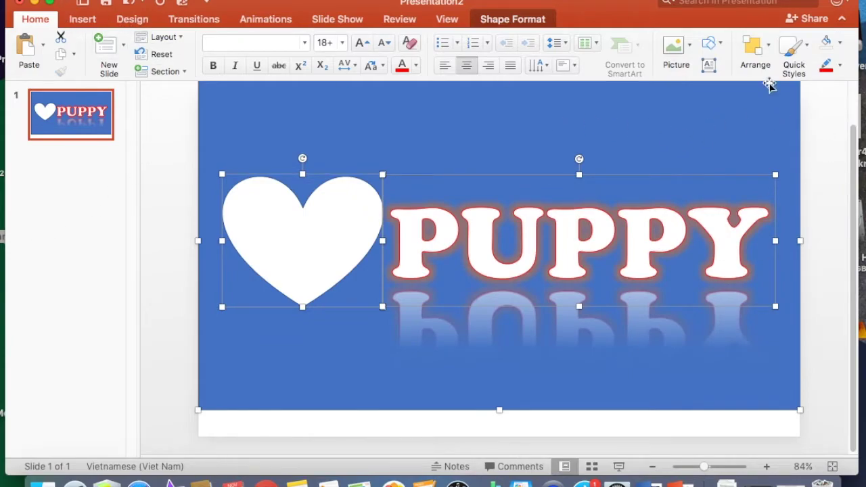
Step: Cut the heart and PUPPY out of the blue rectangle using Merge Shapes
click(492, 18)
click(103, 65)
click(131, 115)
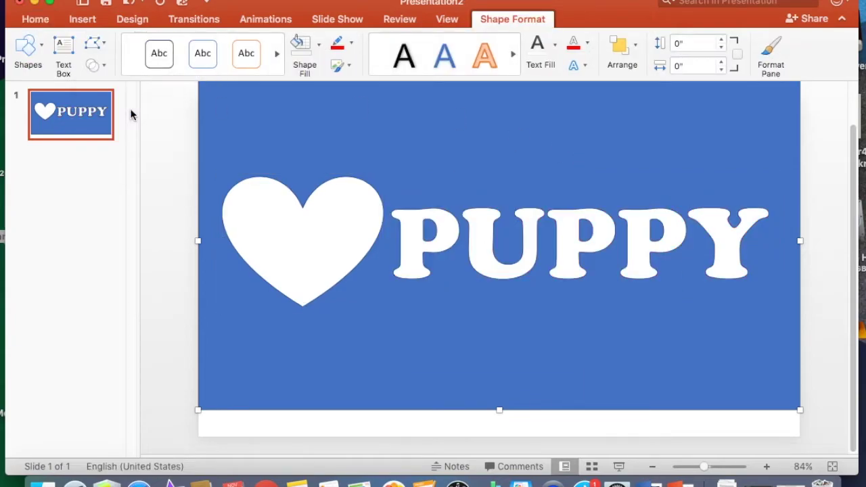
click(82, 19)
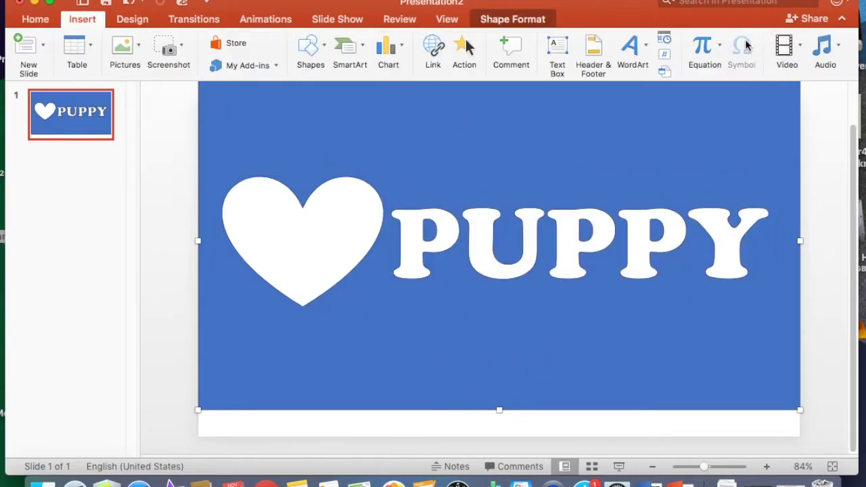
Step: Insert For your puppy.mp4 as a movie from file and crop its top and bottom
click(800, 45)
click(807, 89)
click(609, 261)
click(662, 308)
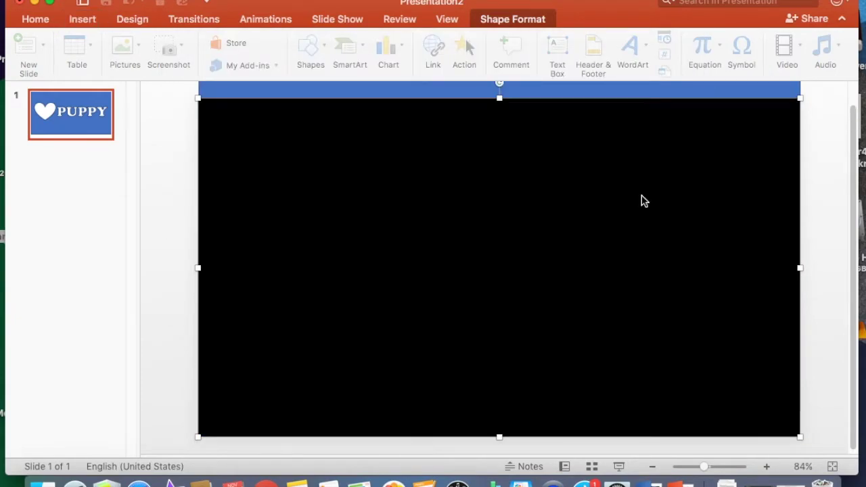
mouse_move(800, 97)
mouse_down()
mouse_move(788, 231)
mouse_move(801, 166)
mouse_up()
mouse_move(800, 433)
mouse_down()
mouse_move(803, 303)
mouse_move(801, 312)
mouse_up()
click(129, 300)
Step: Send the video to the back behind the blue cutout layer and scrub to about four seconds
click(494, 203)
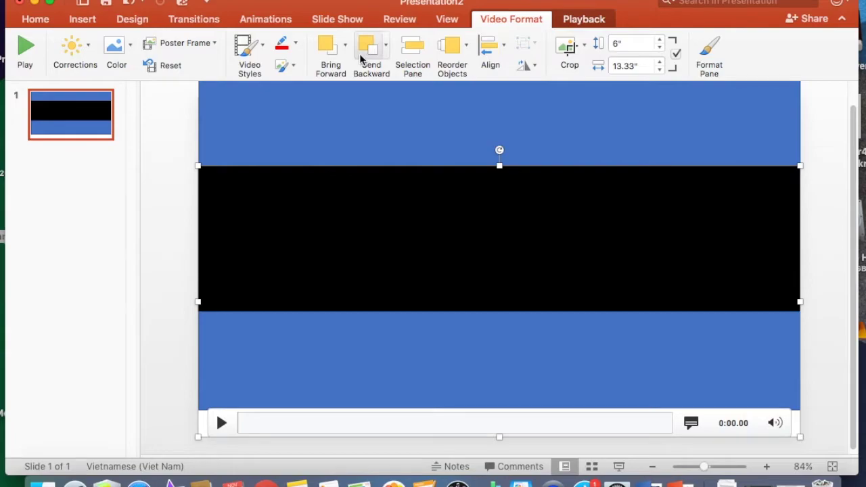
click(386, 44)
click(416, 93)
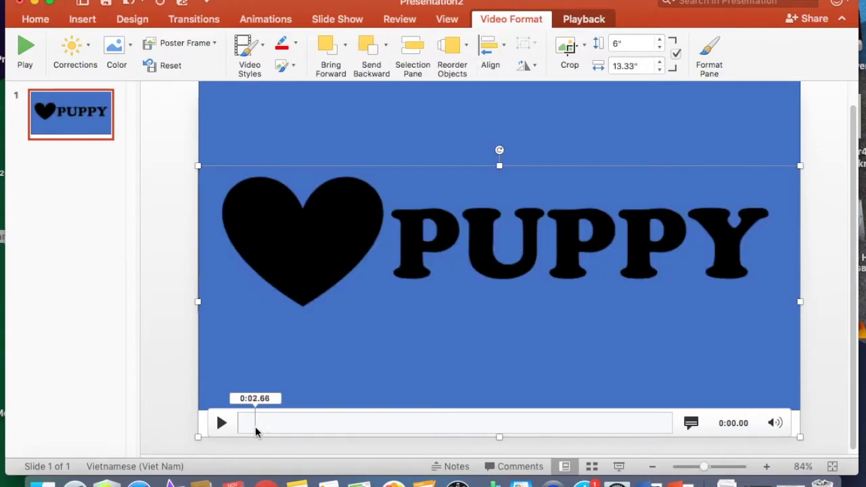
drag(260, 424, 264, 424)
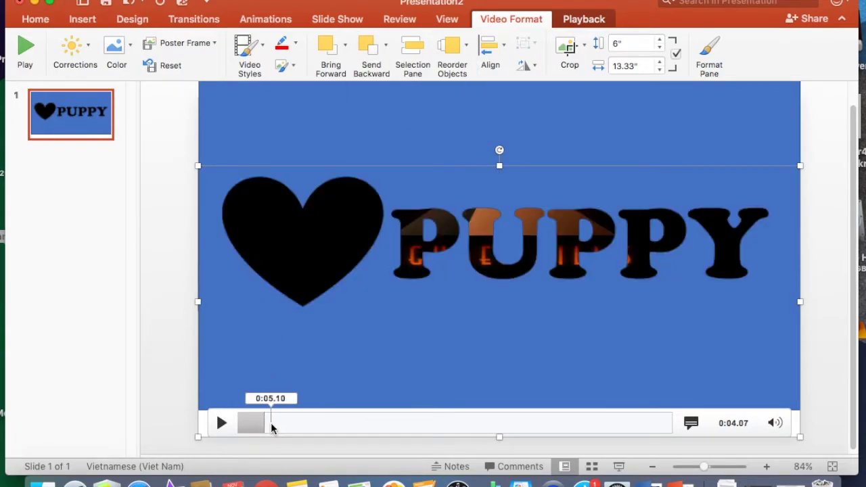
Step: Preview the video through the cutouts and make it slightly taller, to 6.03"
click(272, 424)
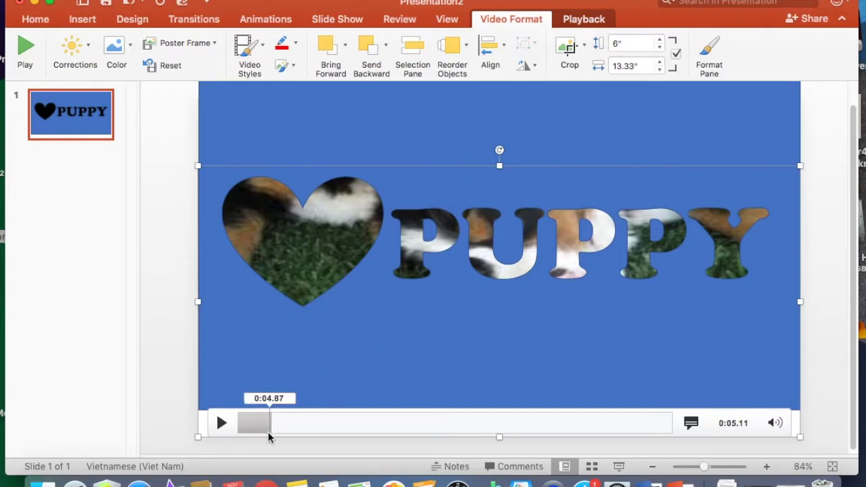
click(221, 423)
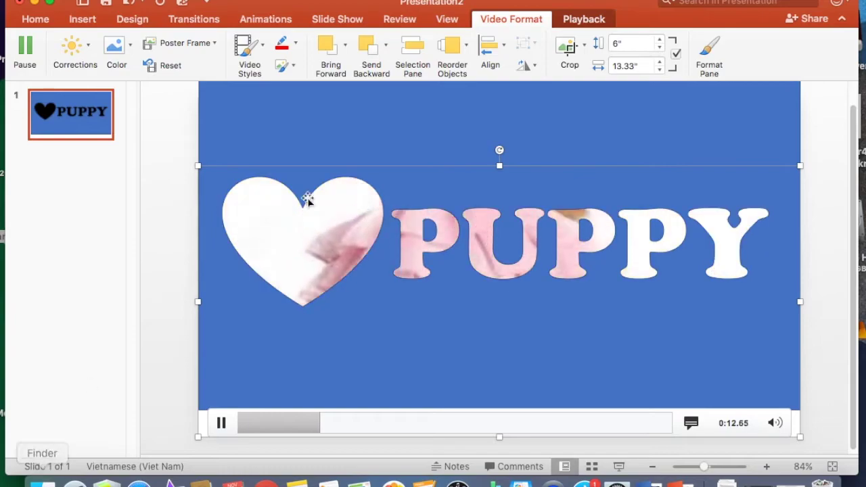
click(164, 174)
click(470, 164)
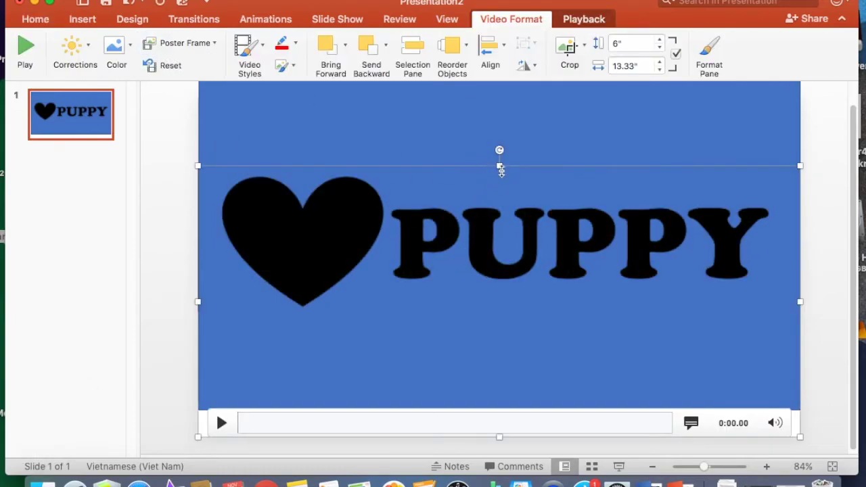
drag(501, 171, 501, 164)
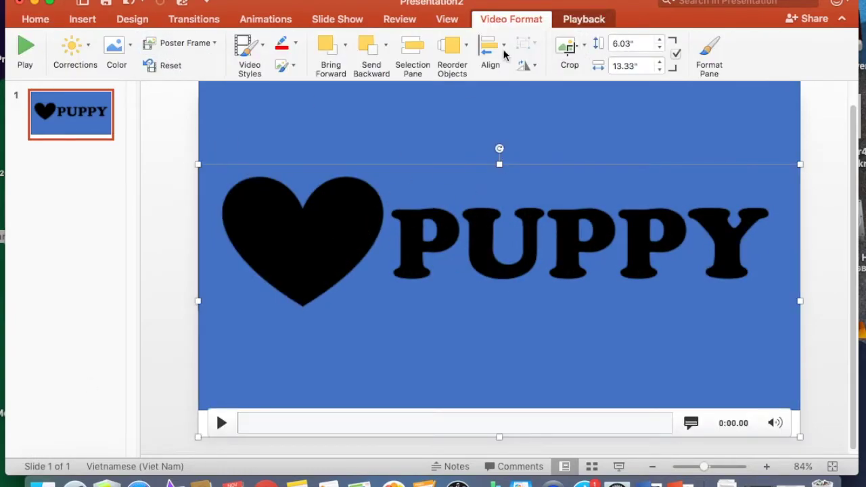
Step: Set the video to start automatically, use the current frame as the poster frame, and replay it
click(584, 19)
click(400, 37)
click(397, 36)
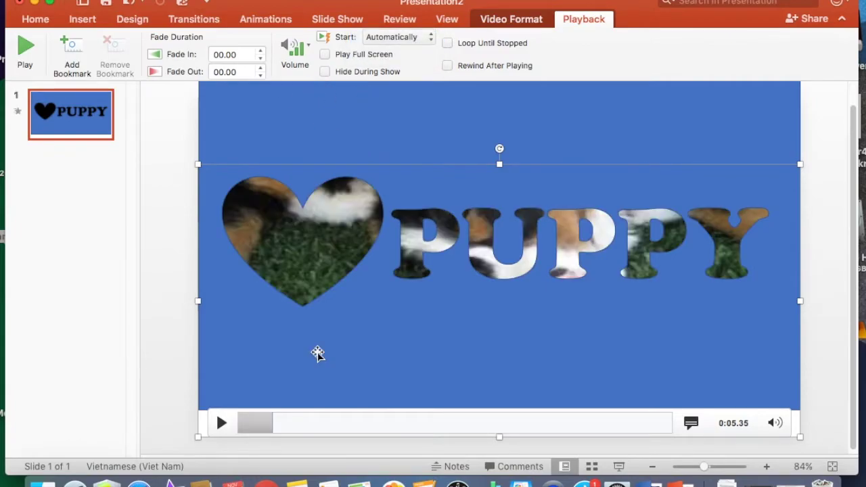
click(513, 20)
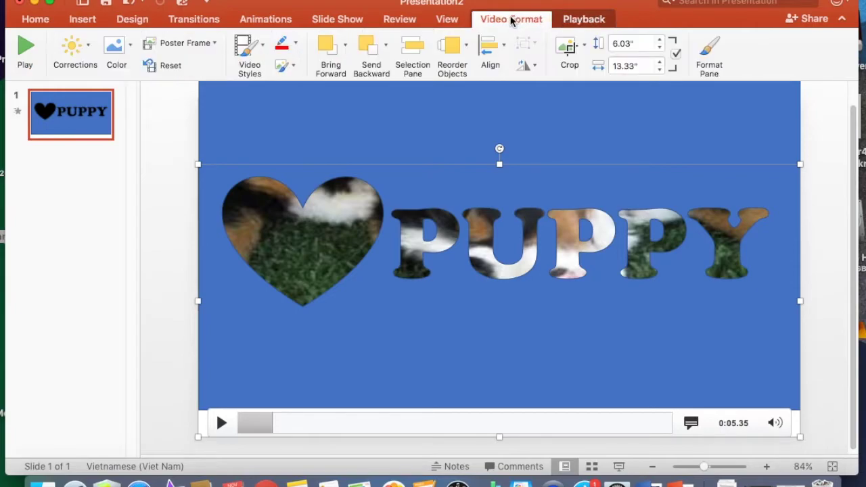
click(192, 43)
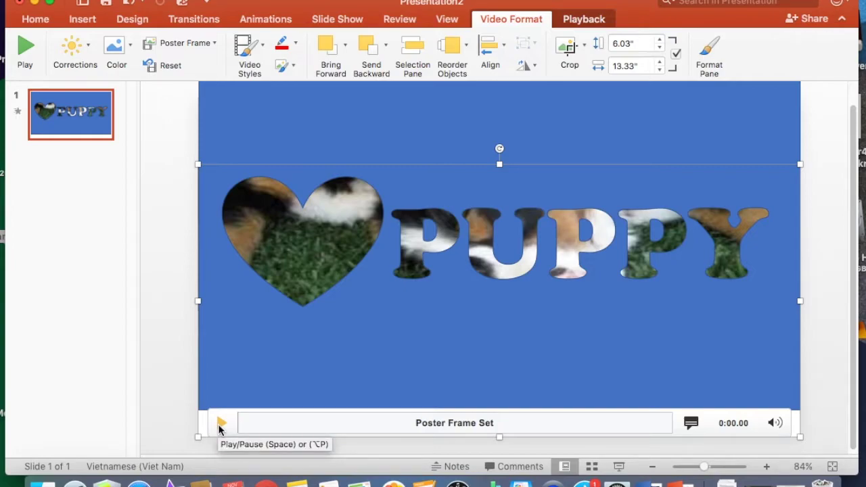
click(220, 423)
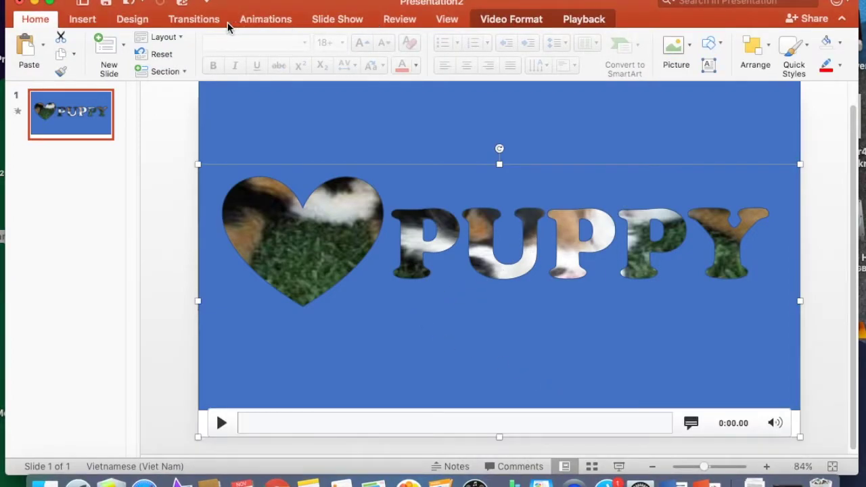
Step: Set slide 1 to advance after 00.00 seconds instead of on click, then open the blue shape's formatting
click(207, 21)
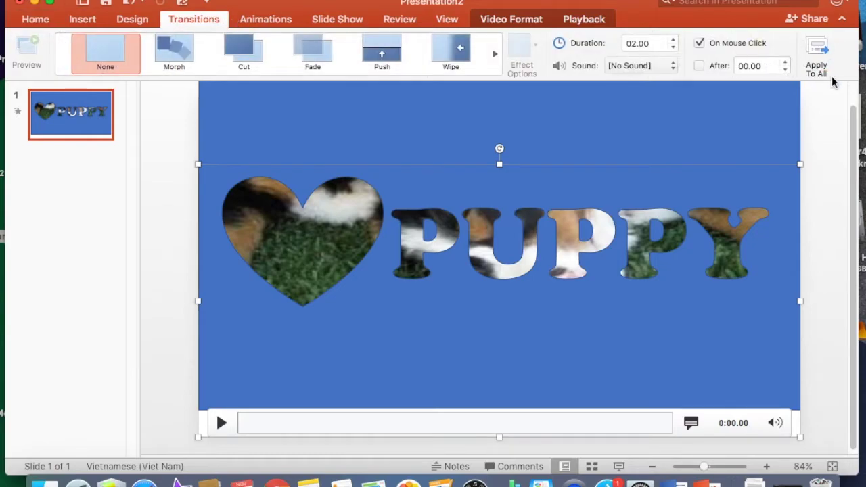
click(699, 66)
click(700, 43)
click(378, 117)
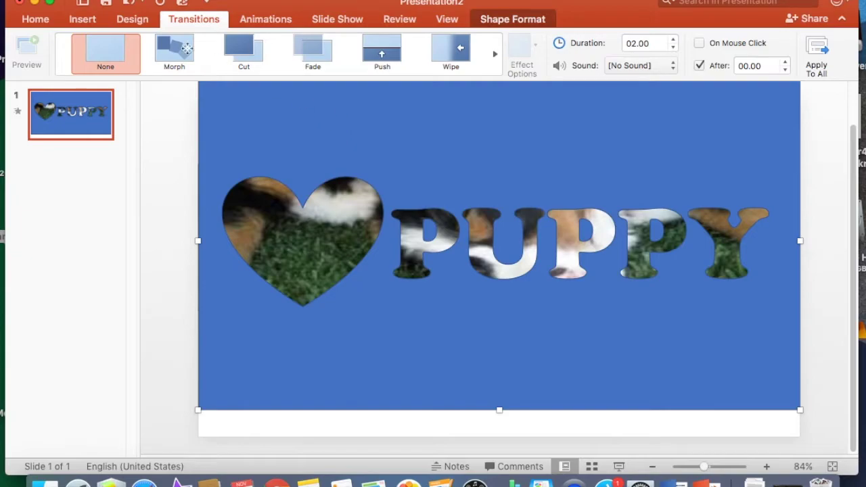
double_click(345, 129)
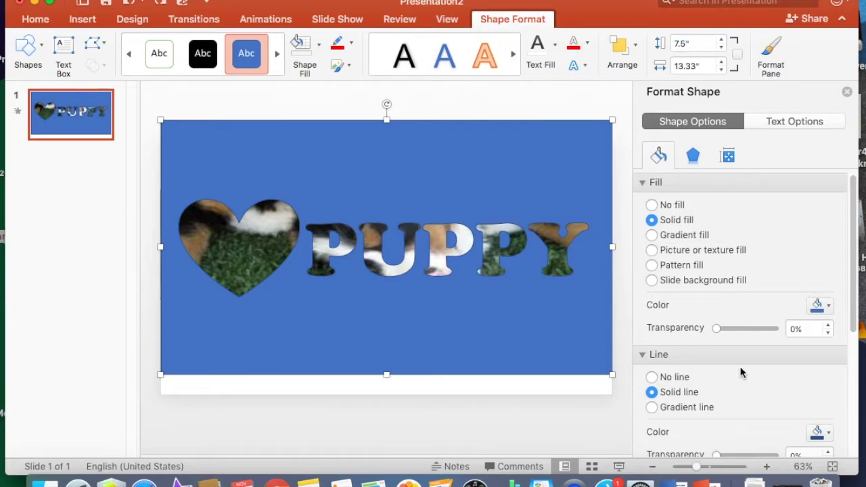
Step: Try gold, peach, light blue, green and bright red fills, ending on dark red
click(829, 308)
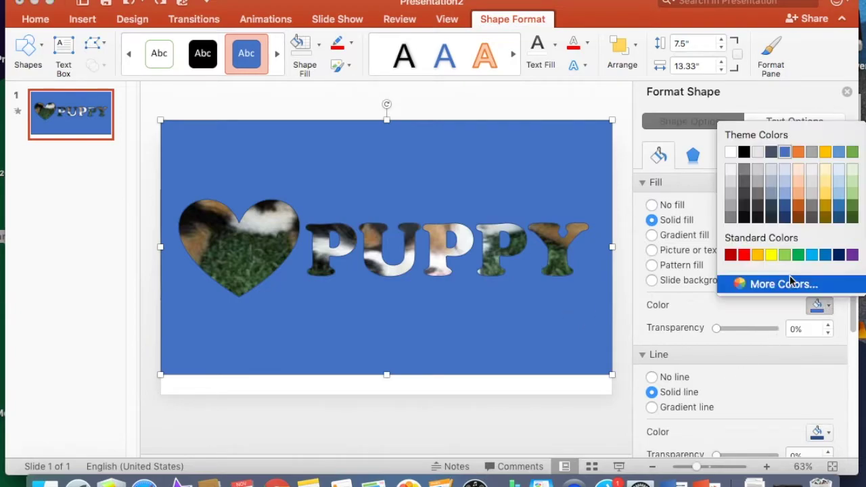
click(758, 255)
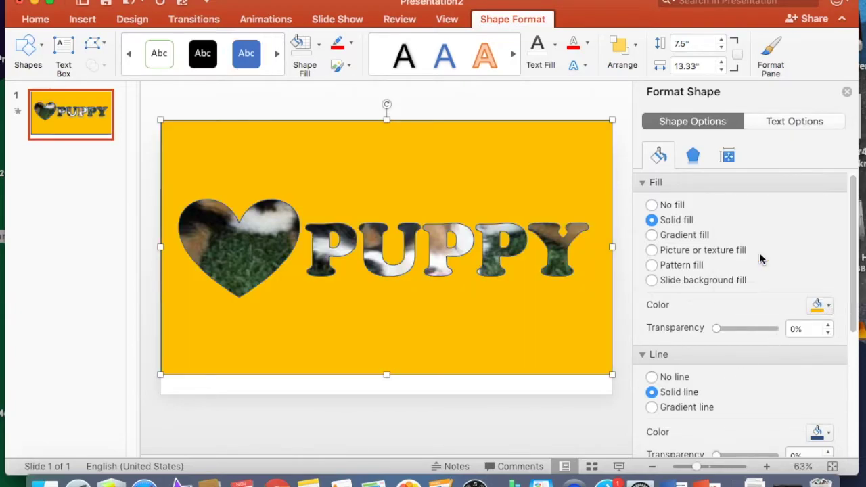
click(827, 308)
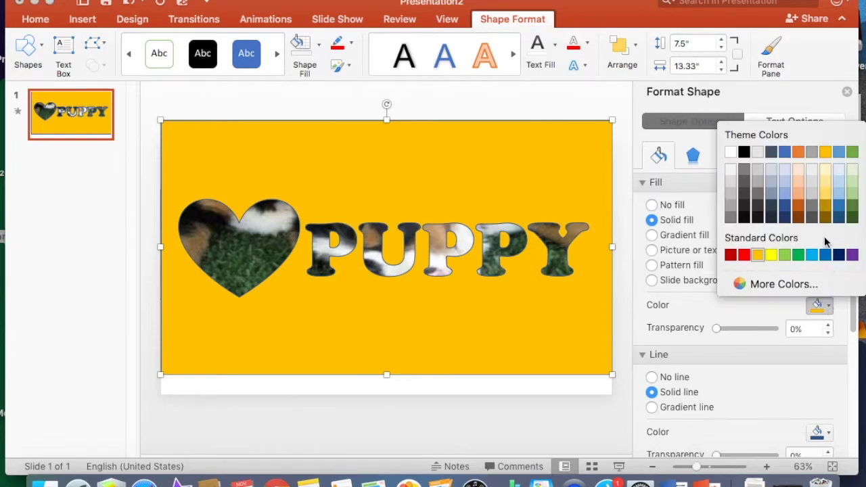
click(798, 197)
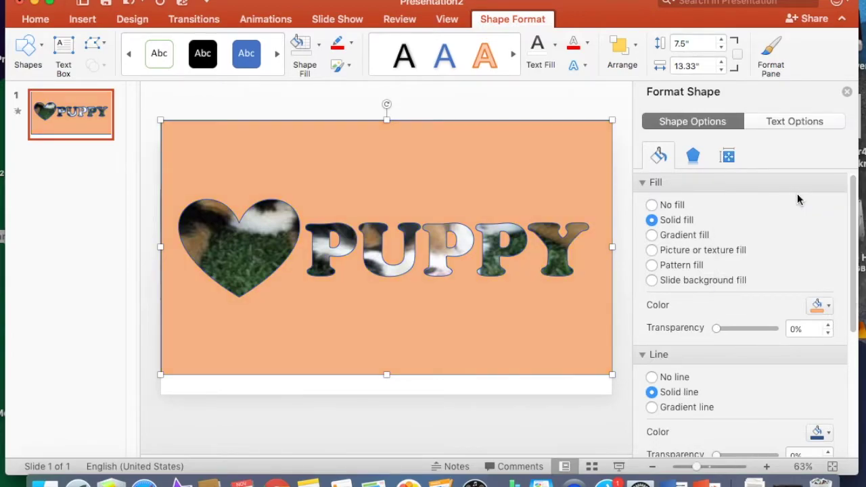
click(826, 306)
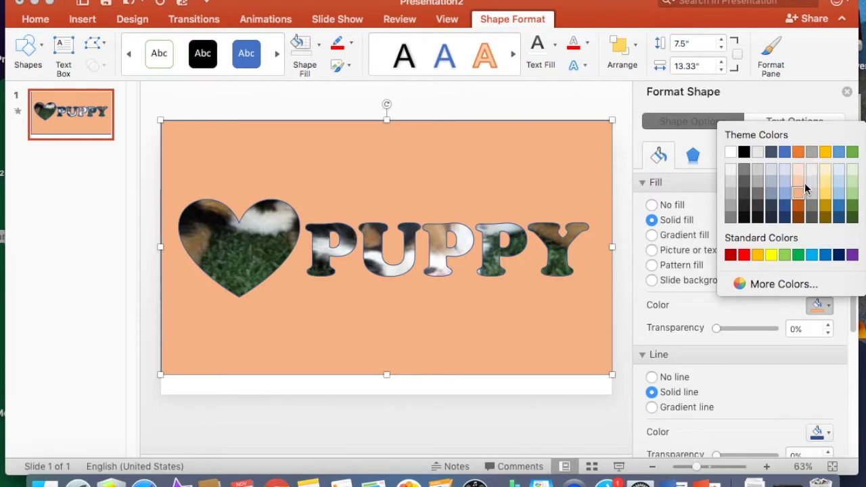
click(784, 195)
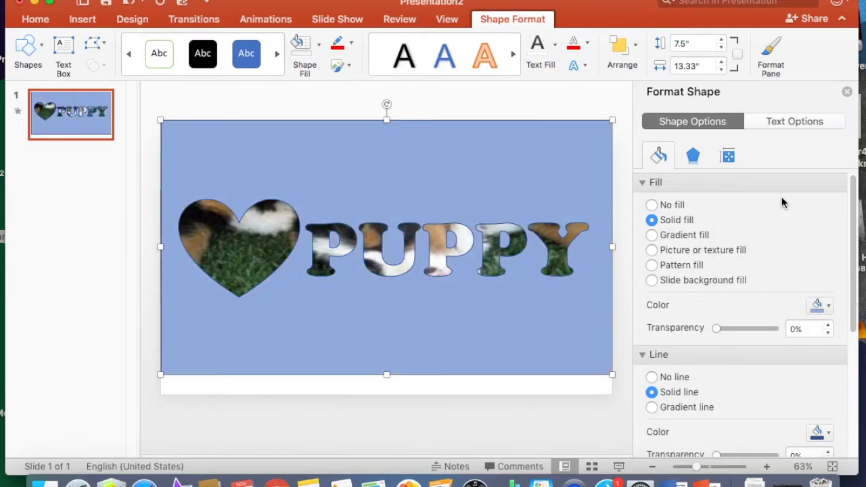
click(830, 311)
click(850, 150)
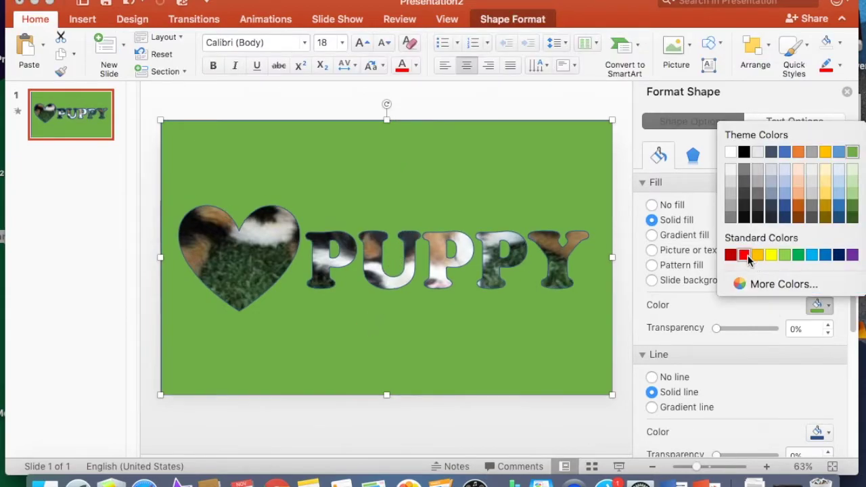
click(745, 256)
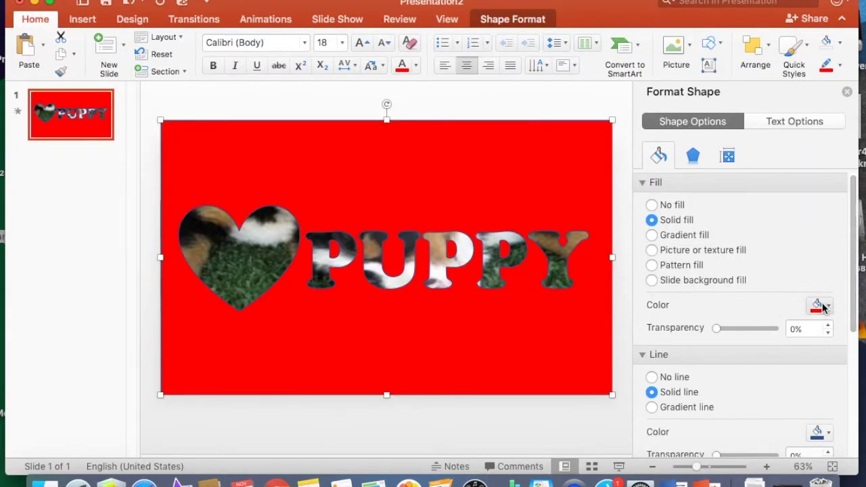
click(829, 309)
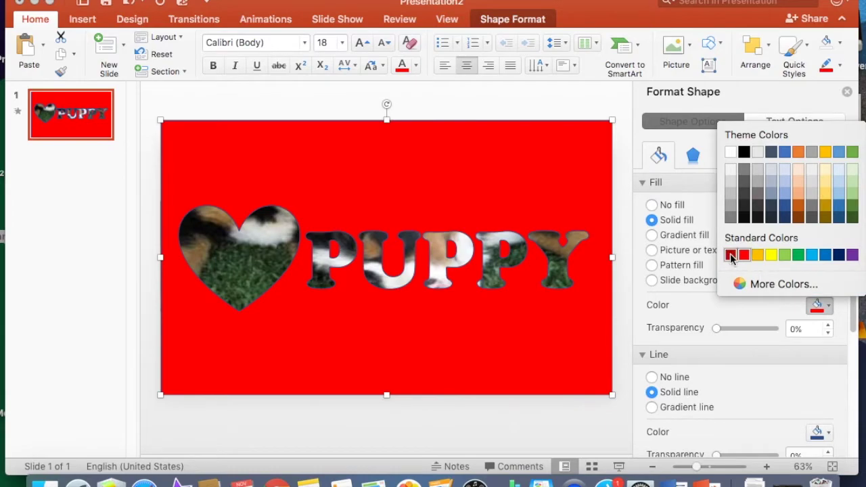
click(730, 254)
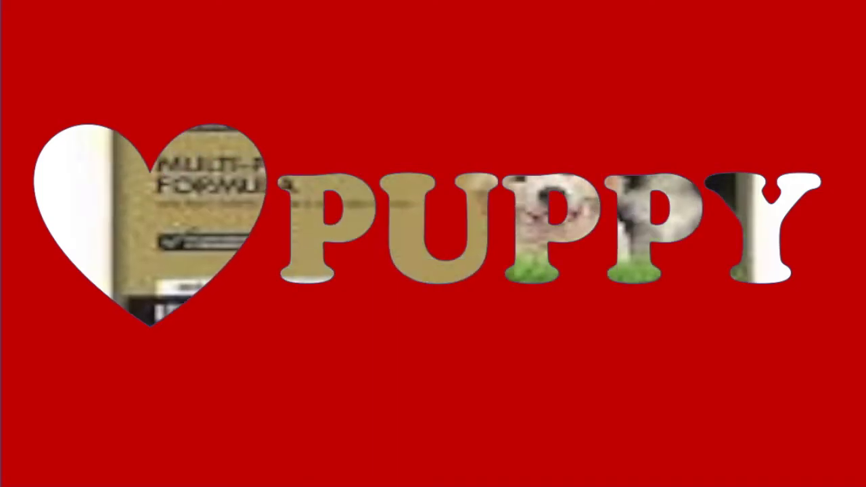
Step: Exit the slide show and return to editing the new blank slide 2
key(Escape)
click(84, 20)
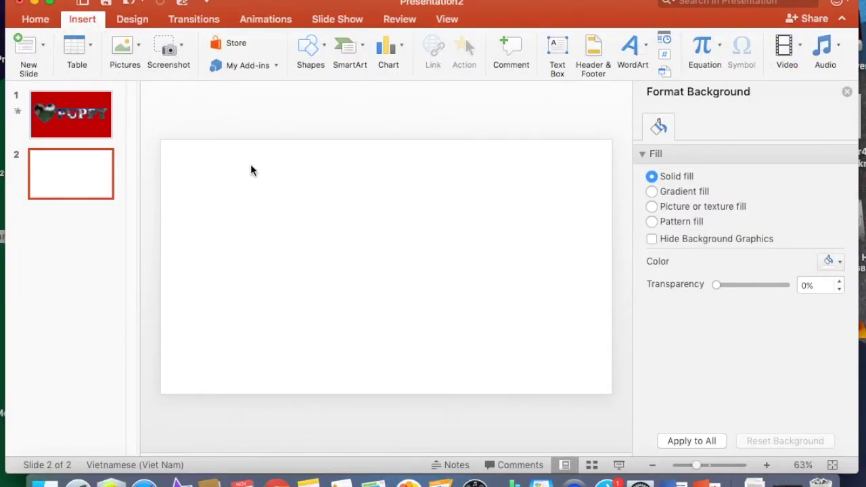
Step: Insert blue-style WordArt on slide 2 reading JANIE
click(632, 57)
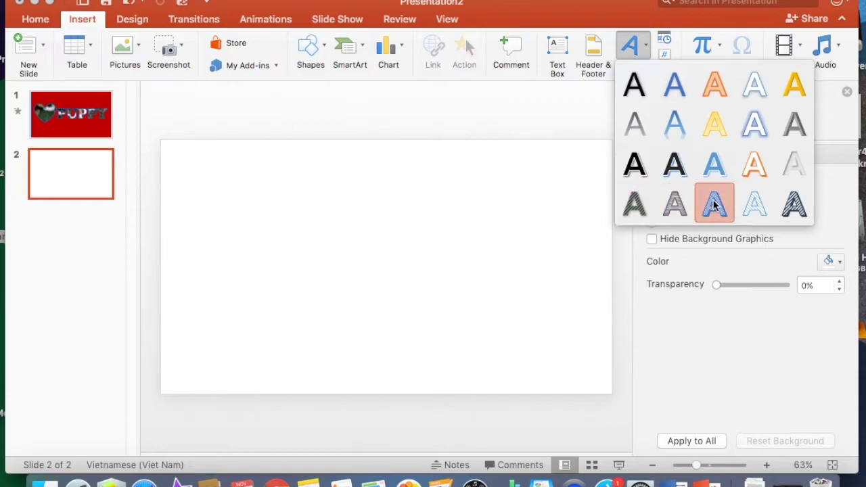
key(Return)
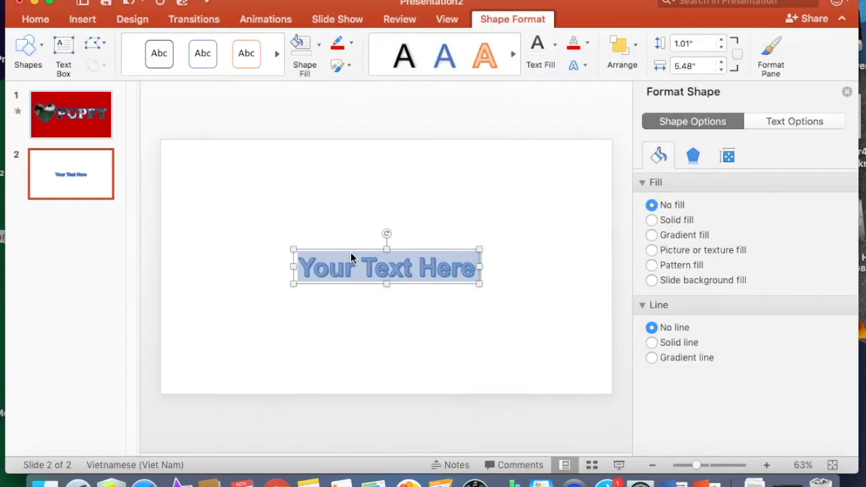
text(JA)
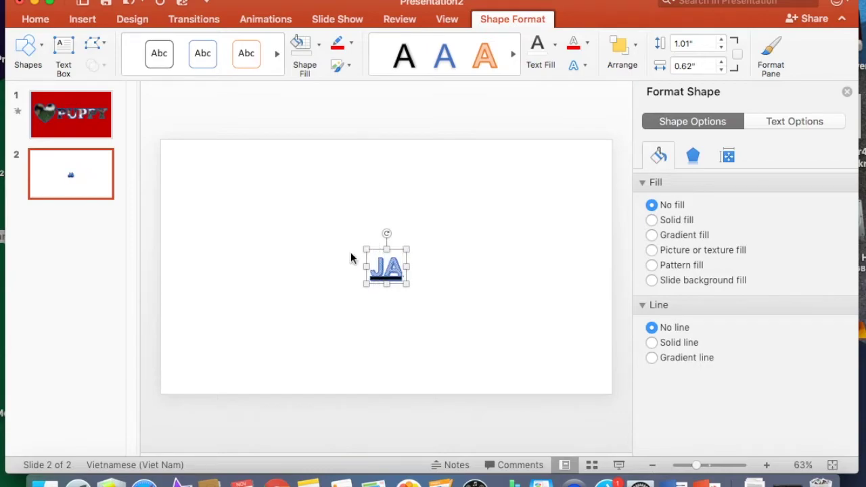
key(BackSpace)
key(BackSpace)
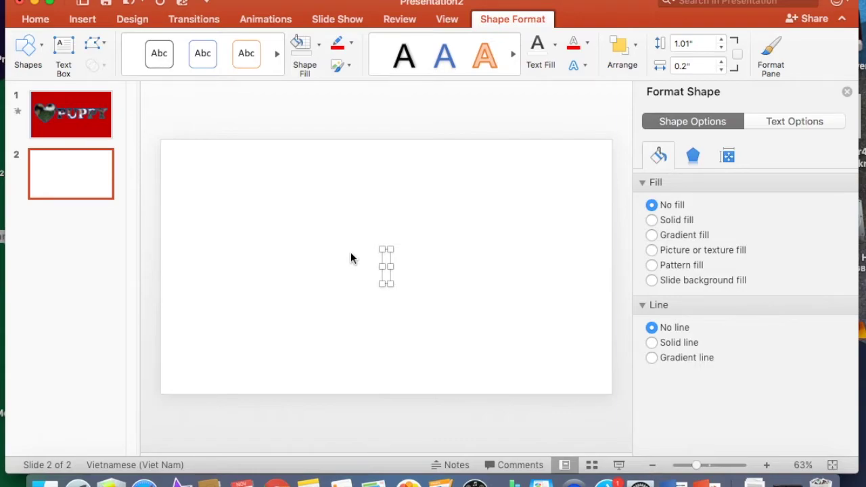
text(JA)
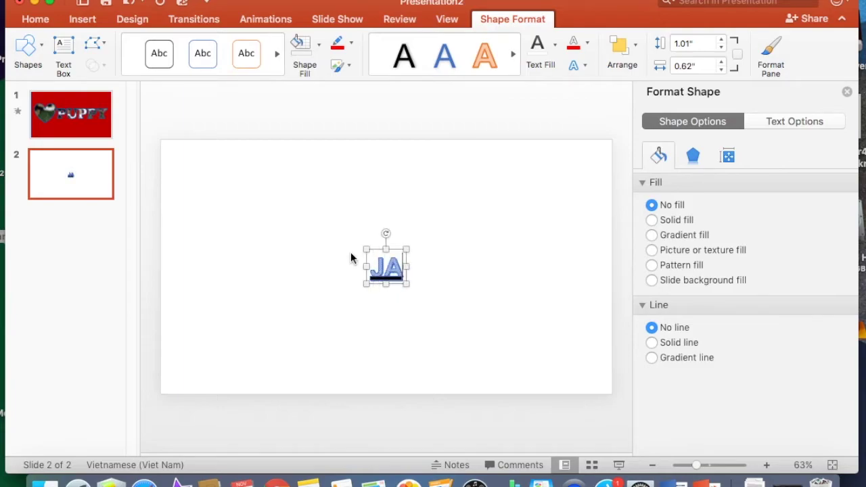
text(NIE)
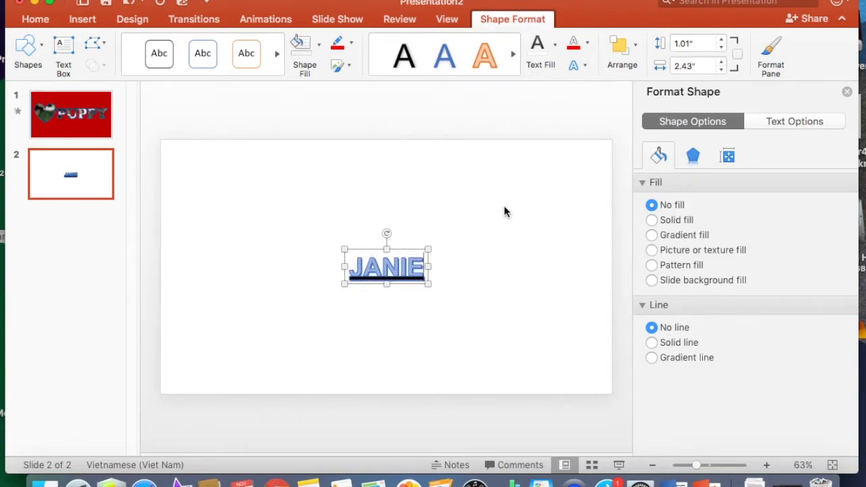
Step: Select the JANIE text and apply a solid shape fill to it
double_click(372, 267)
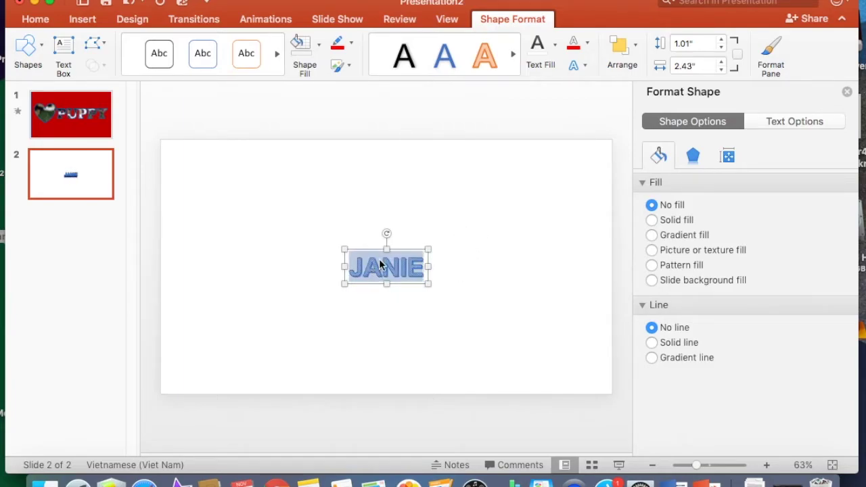
click(318, 49)
click(309, 109)
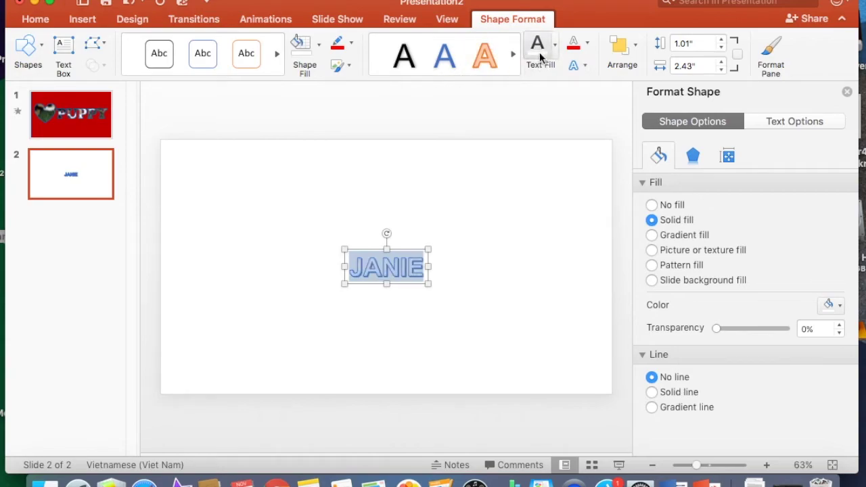
Step: Set JANIE to Cooper Black and enlarge it from 96 pt up to 239 pt
click(36, 19)
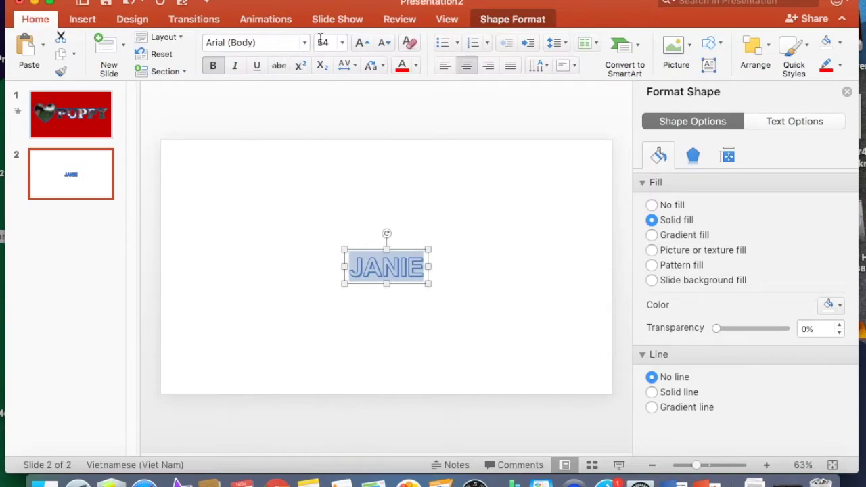
click(305, 43)
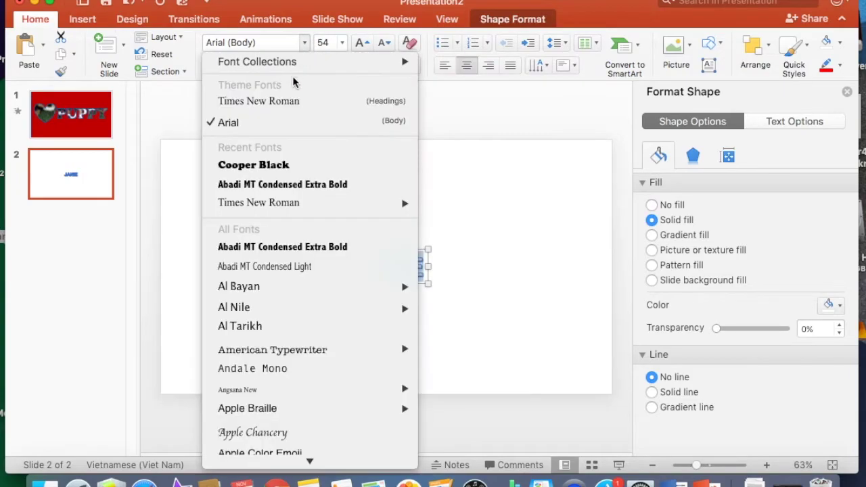
click(279, 168)
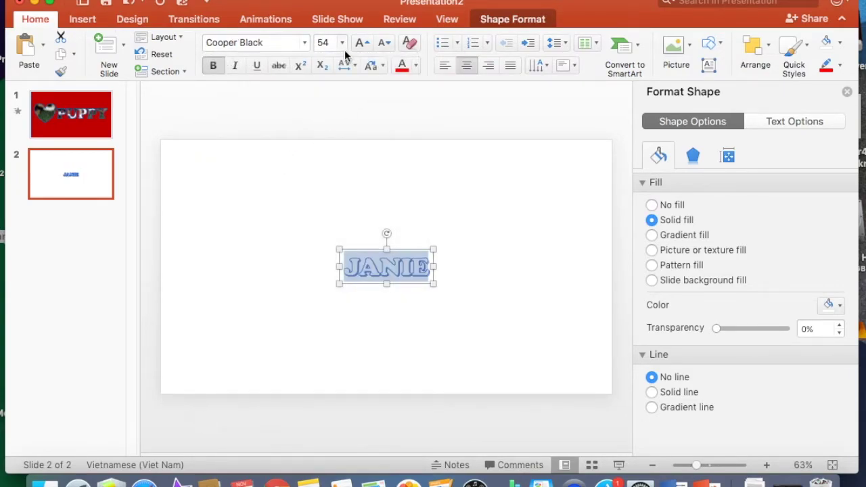
click(342, 42)
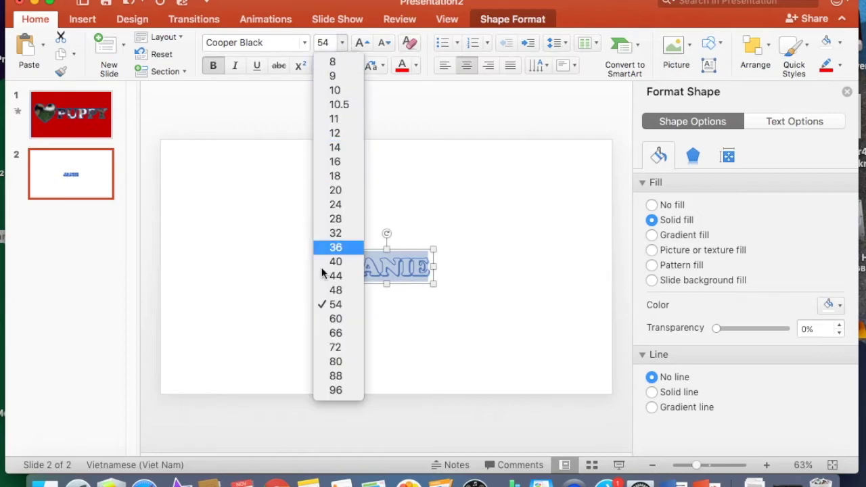
click(340, 391)
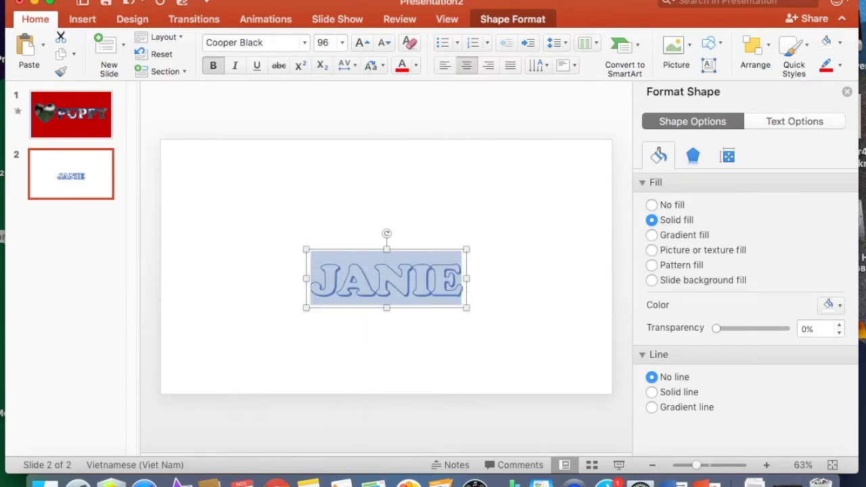
click(361, 43)
click(361, 43)
click(361, 43)
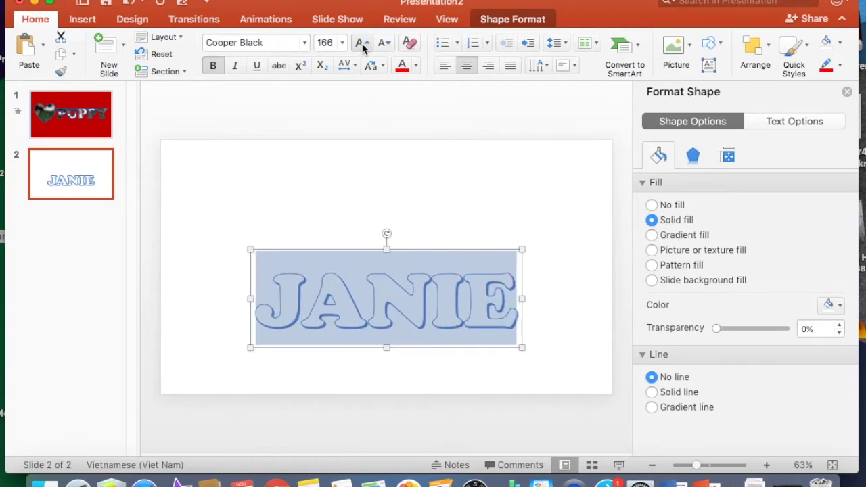
click(361, 43)
click(361, 42)
click(361, 43)
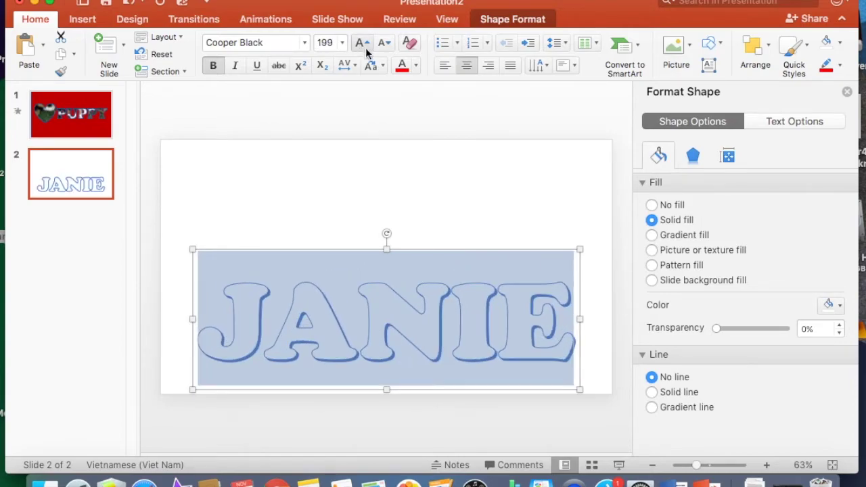
Step: Centre the JANIE text box horizontally and vertically on the slide
click(763, 54)
mouse_move(722, 315)
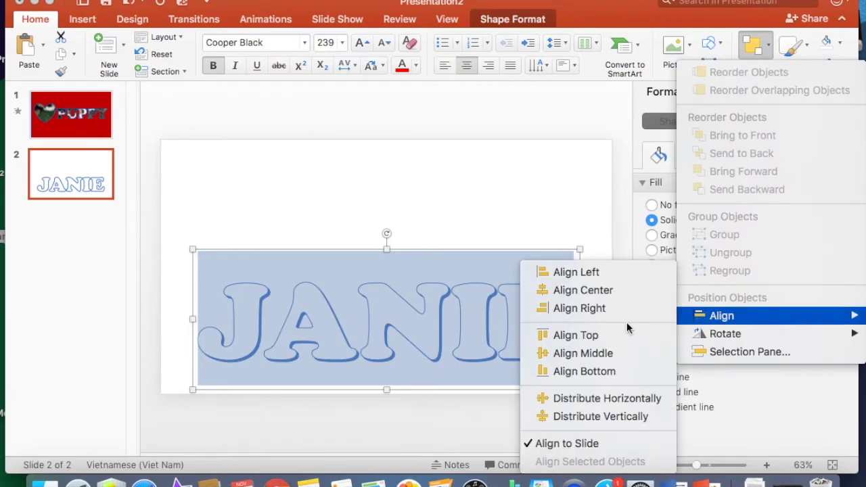
click(626, 295)
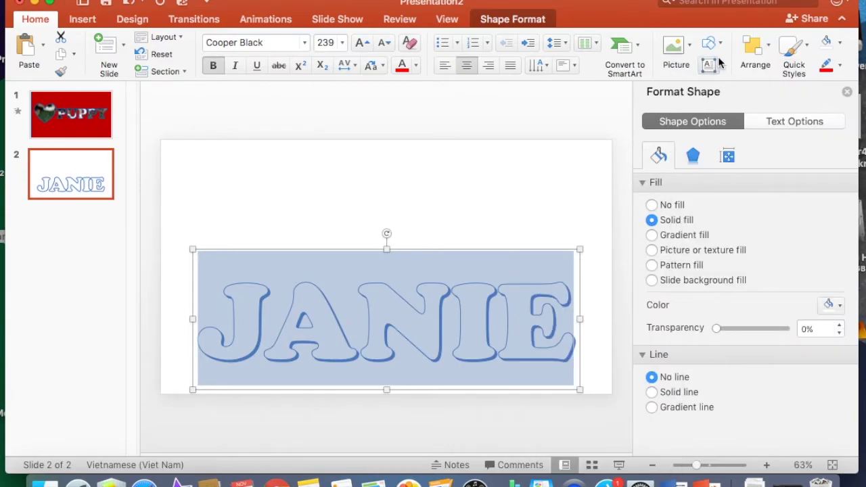
click(764, 53)
mouse_move(721, 315)
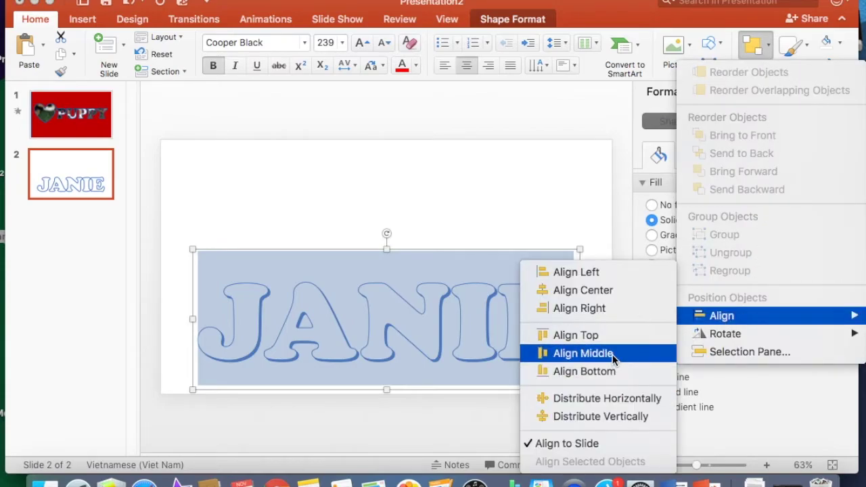
click(613, 353)
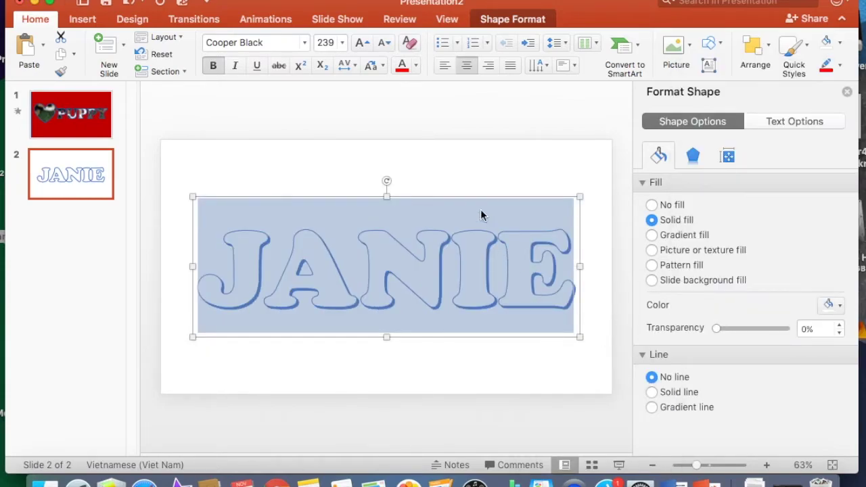
Step: Reselect the whole word JANIE and bring up its 3-D Format settings
click(474, 164)
click(305, 269)
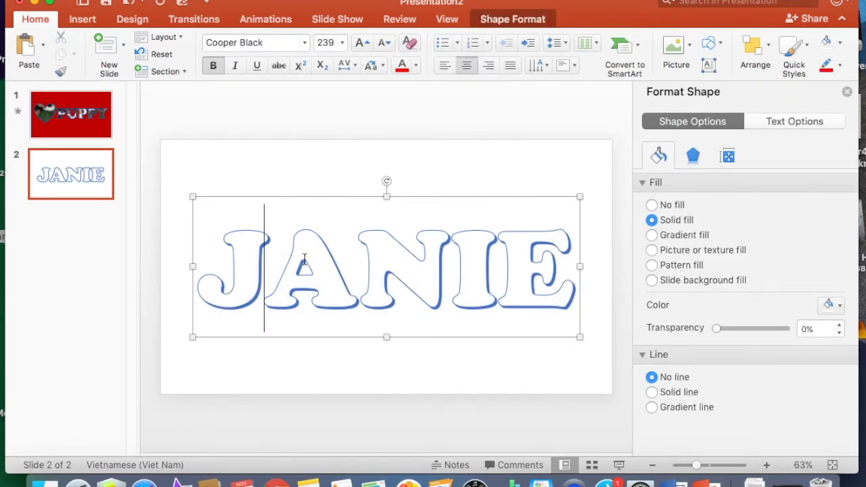
double_click(305, 259)
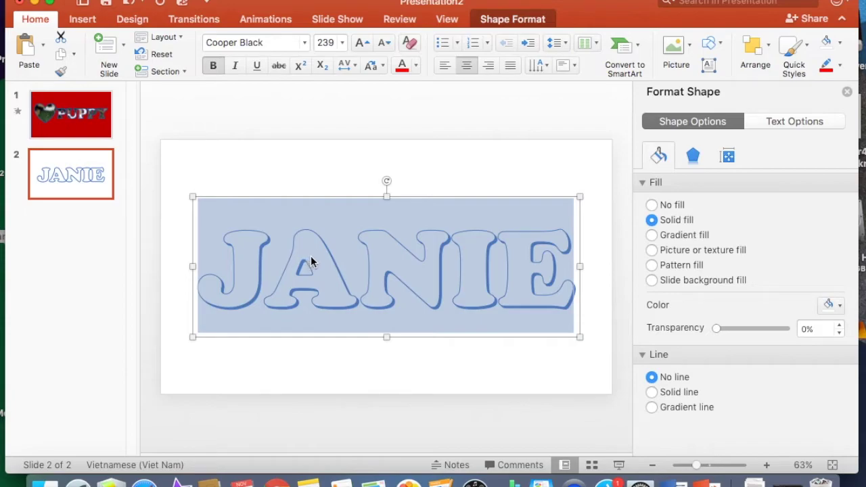
click(693, 156)
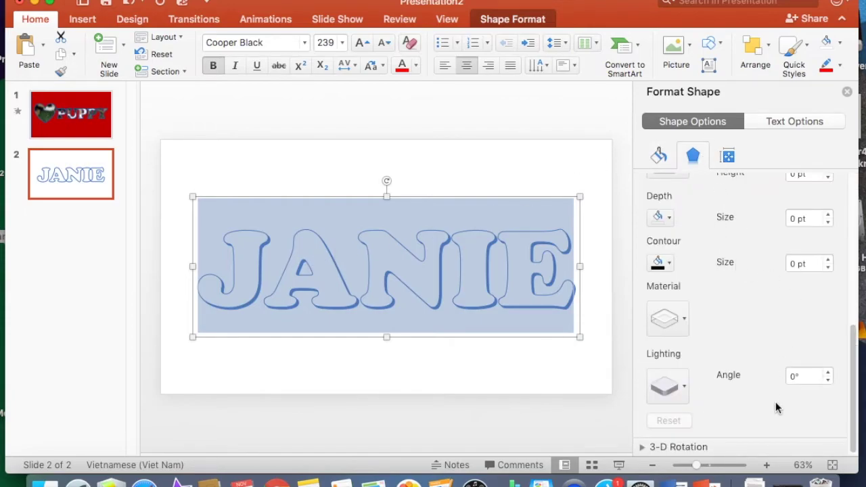
scroll(716, 329, down, 1)
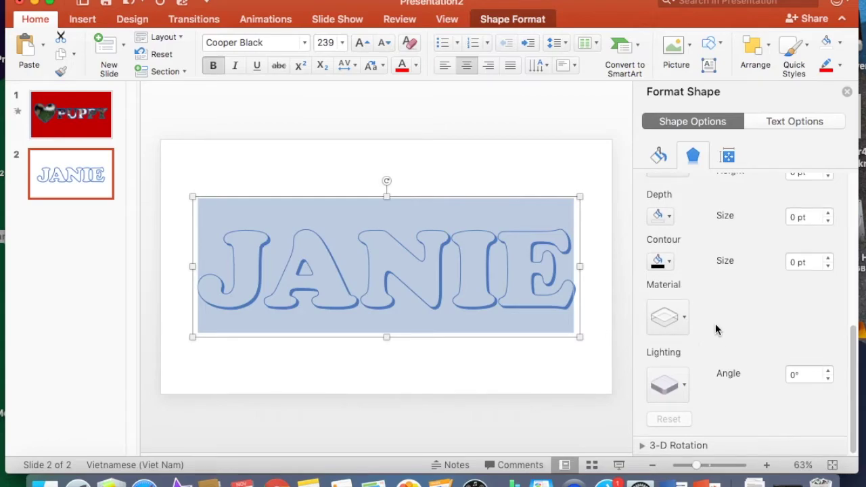
click(684, 387)
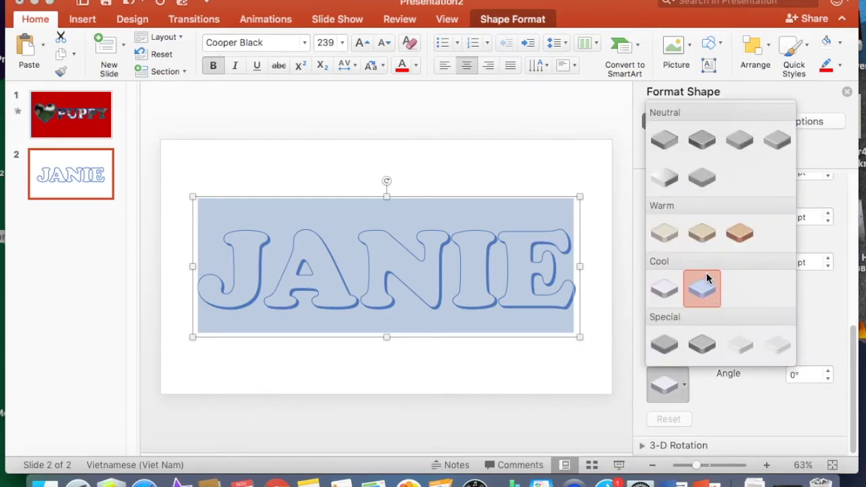
click(740, 243)
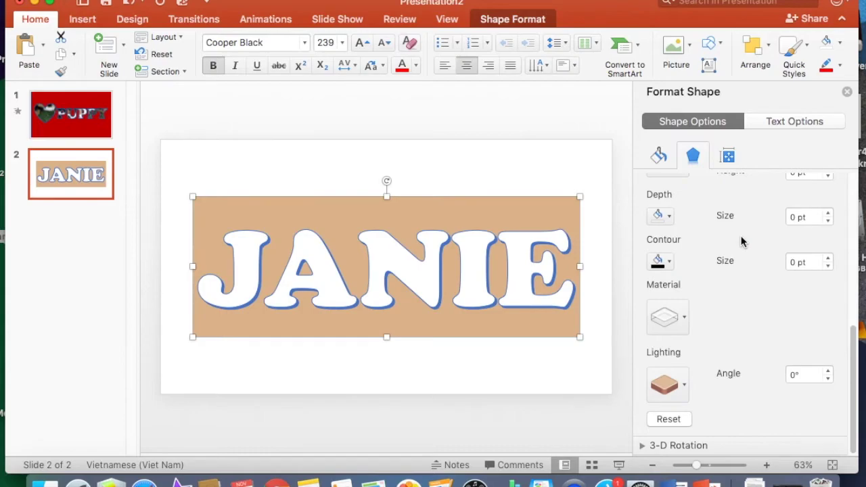
key(super+z)
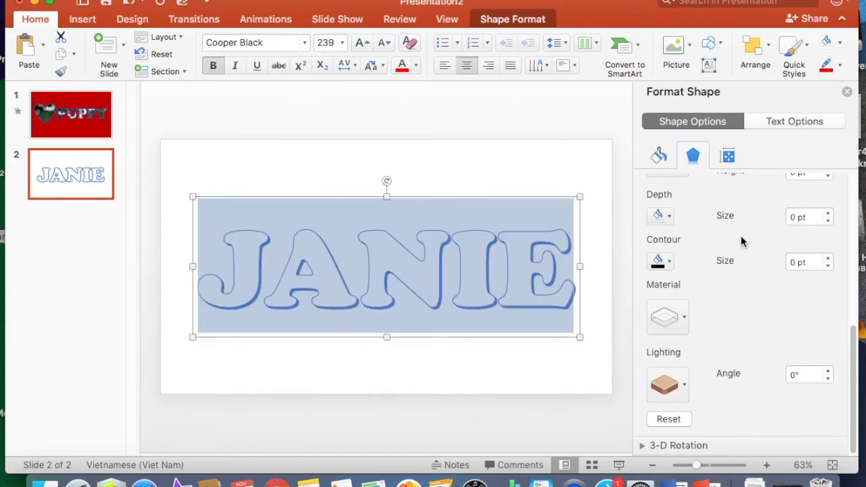
click(504, 278)
drag(251, 263, 529, 259)
triple_click(543, 260)
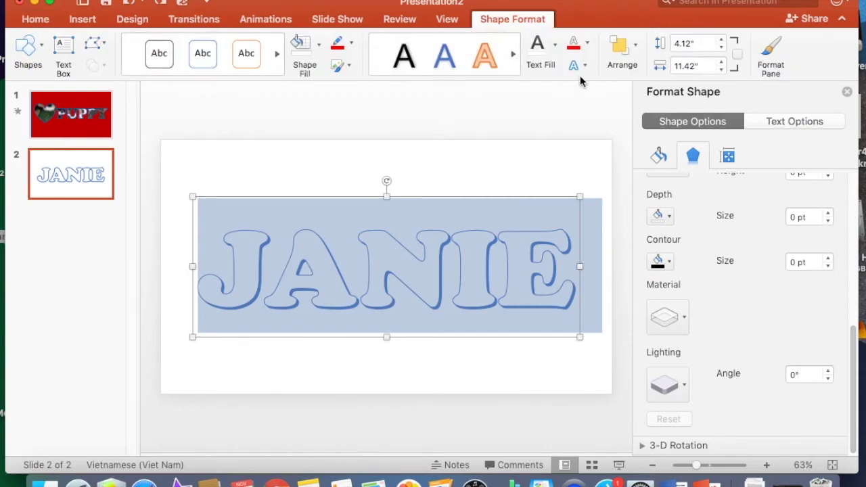
click(583, 65)
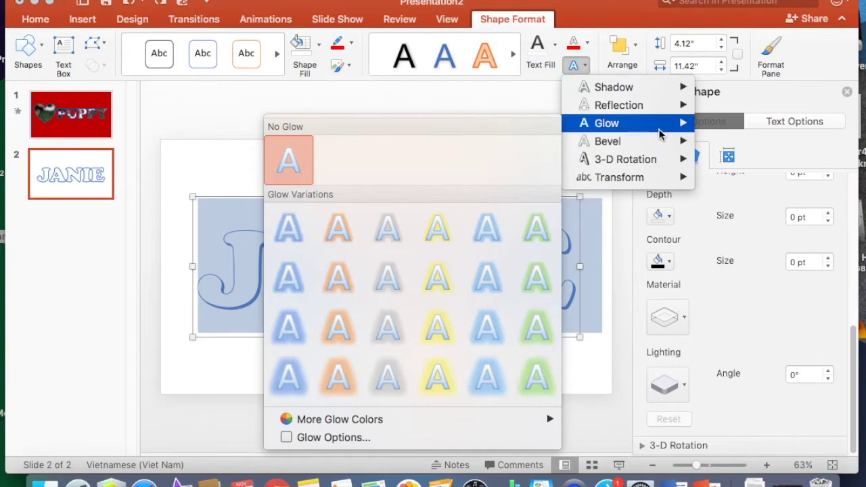
mouse_move(619, 105)
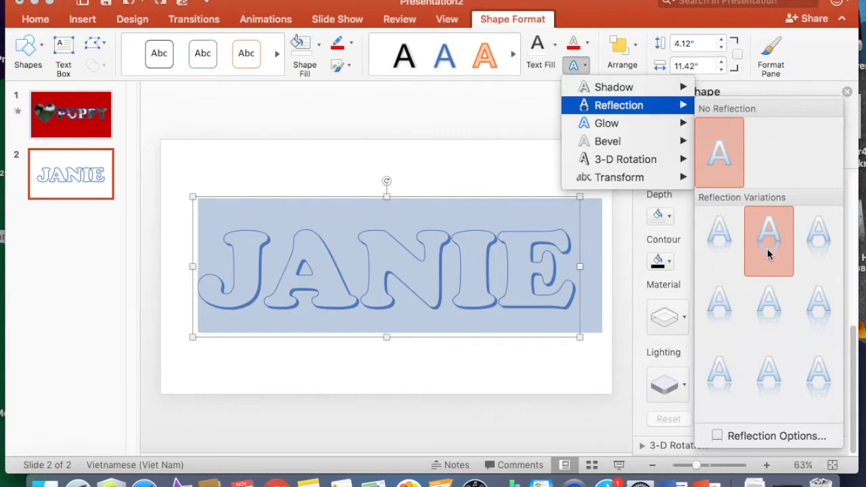
Step: Give JANIE a reflection variation, trying then undoing a perspective 3-D rotation
click(777, 303)
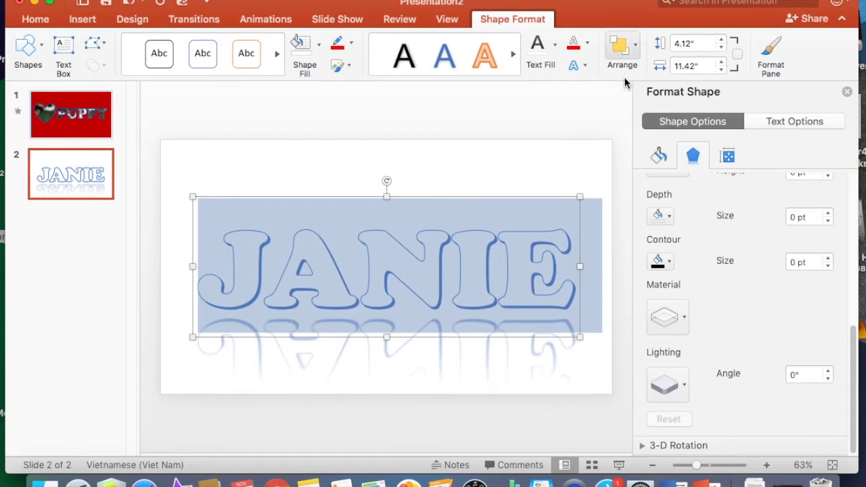
click(585, 66)
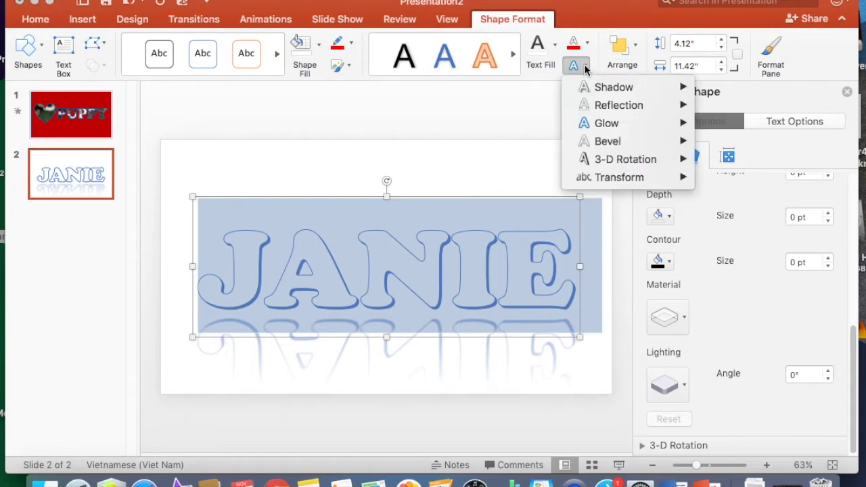
mouse_move(625, 159)
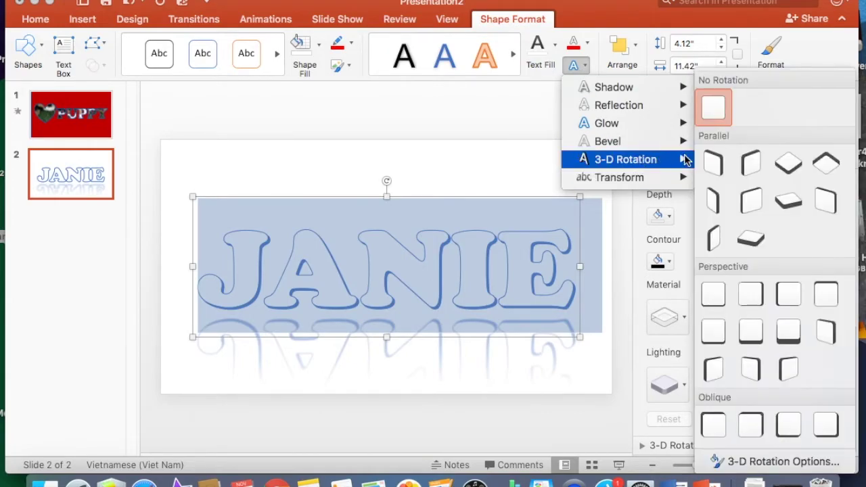
click(789, 331)
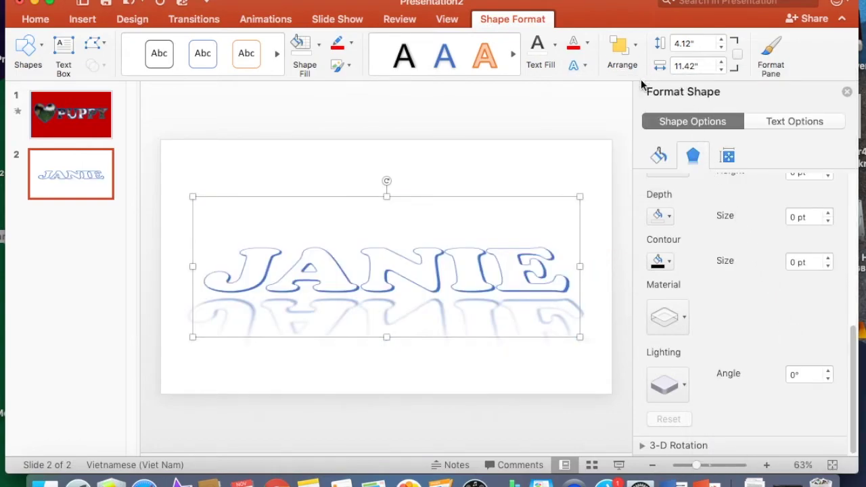
key(super+a)
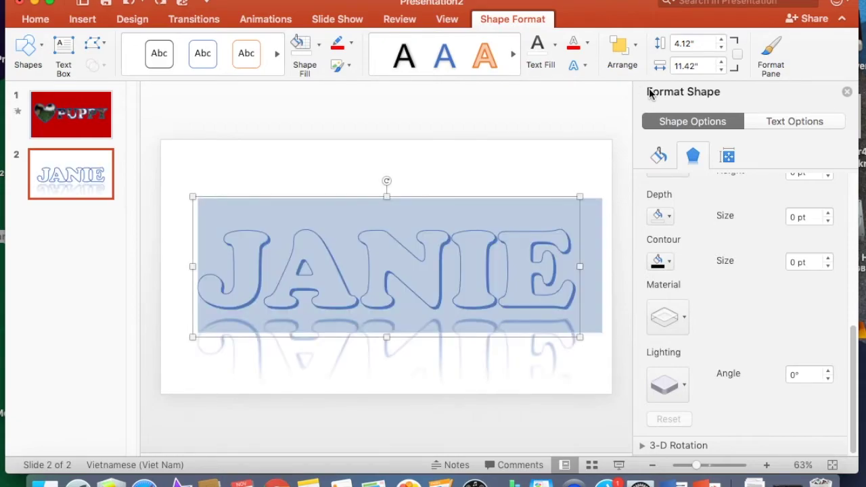
Step: Look at the material presets without changing them, then deselect the text box
click(685, 318)
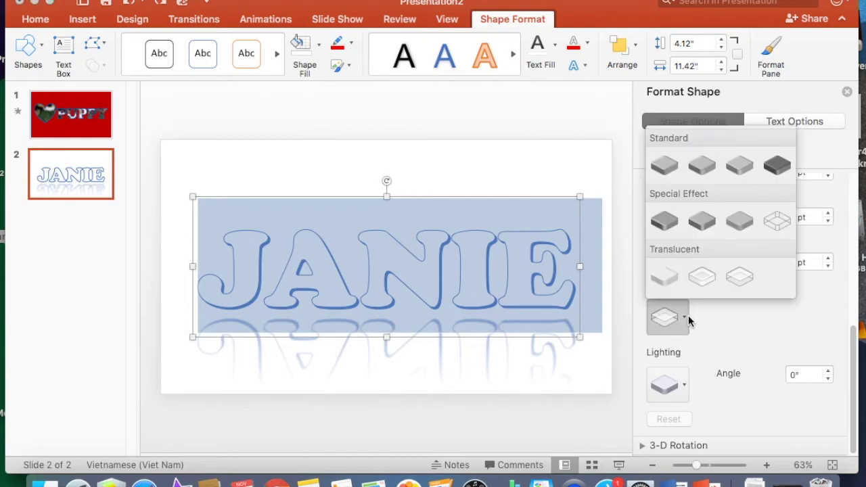
click(687, 386)
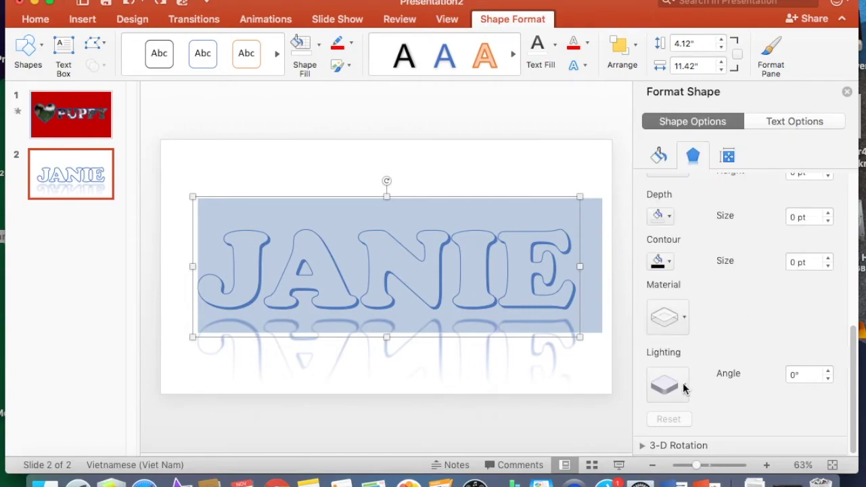
click(492, 187)
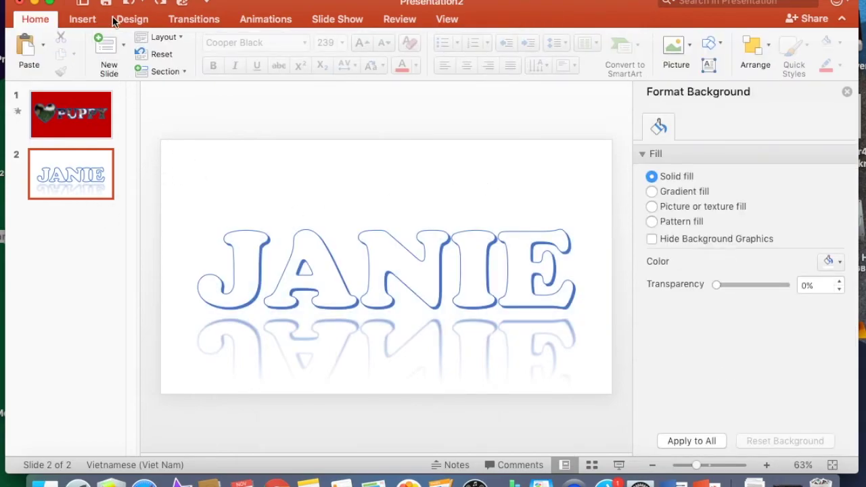
Step: Draw a 13.33 × 7.5 in rectangle from slide 2's top-left to bottom-right corner
click(85, 20)
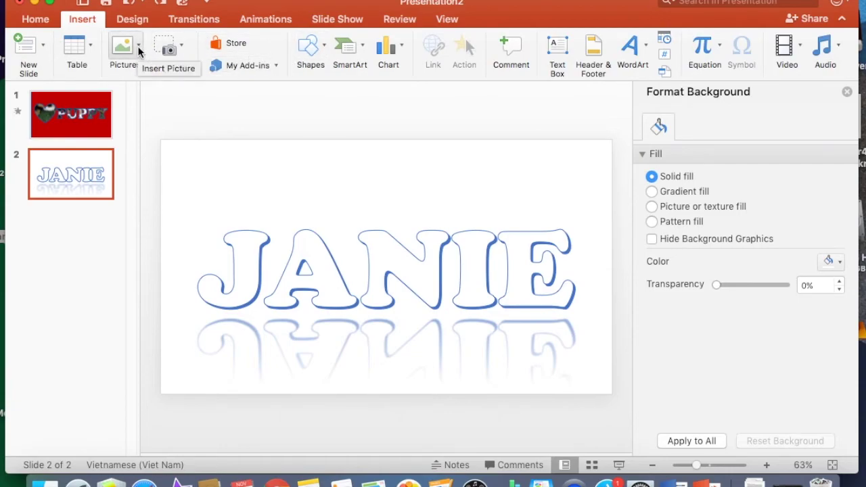
click(328, 57)
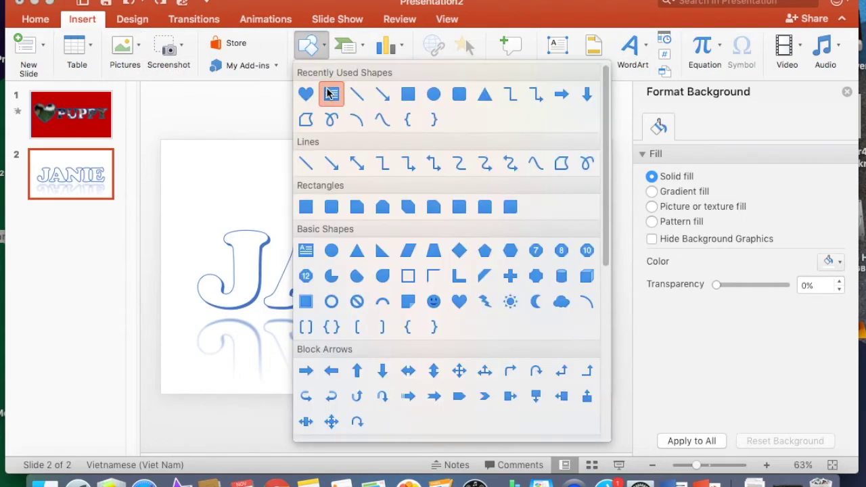
click(409, 99)
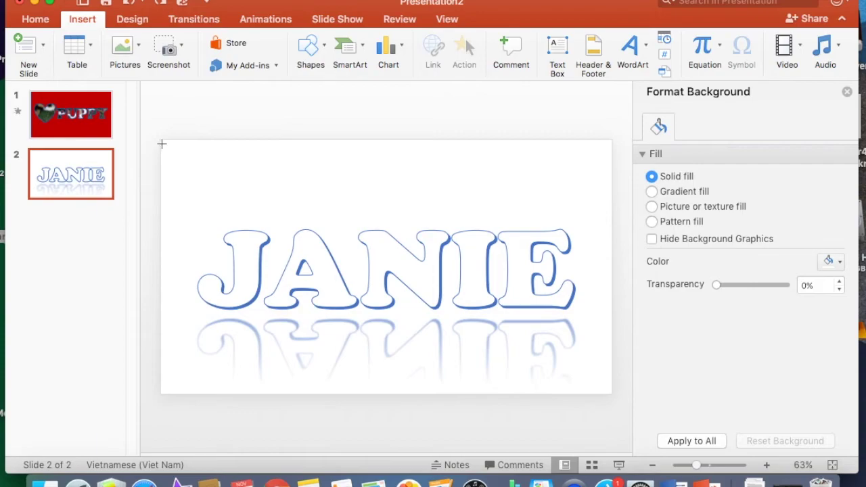
drag(162, 139, 616, 389)
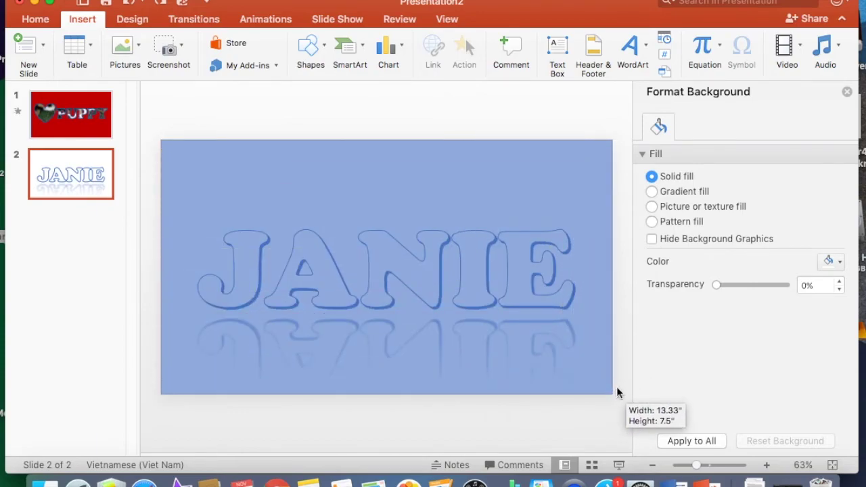
drag(616, 388, 618, 388)
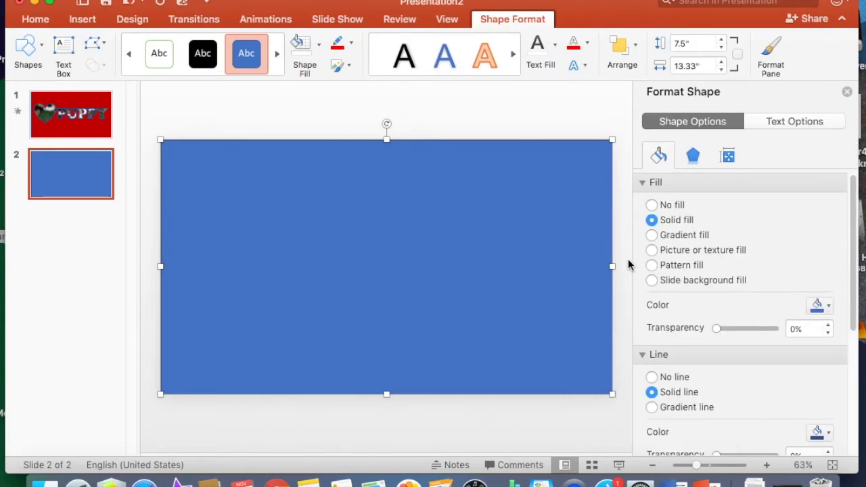
Step: Combine the JANIE text with the blue rectangle using Merge Shapes
key(super+v)
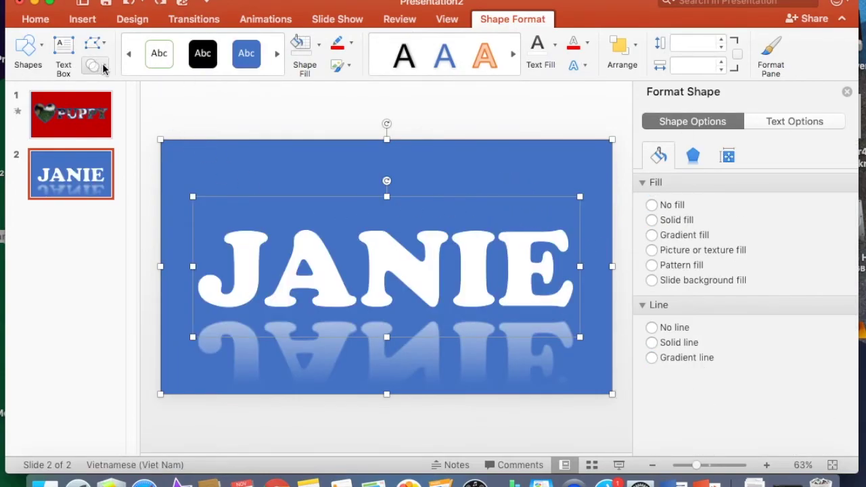
click(102, 64)
click(149, 109)
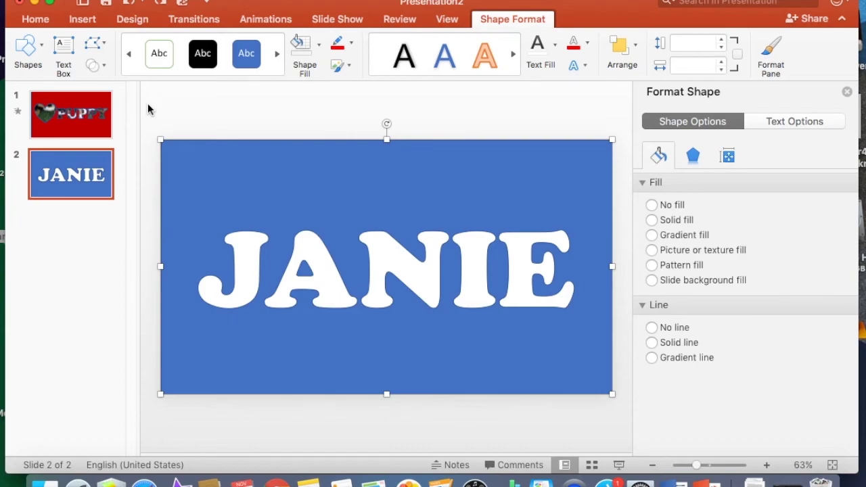
Step: Fill the combined JANIE shape with the photo 20170108_161309.jpg
click(713, 250)
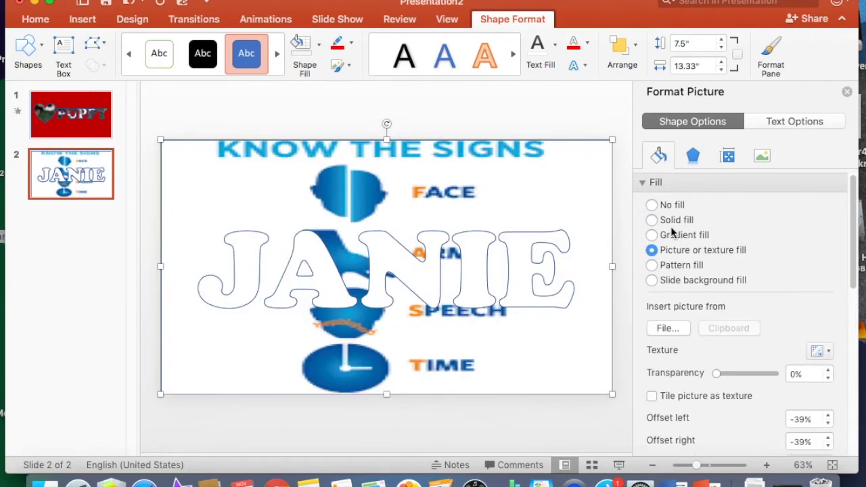
click(677, 330)
click(356, 225)
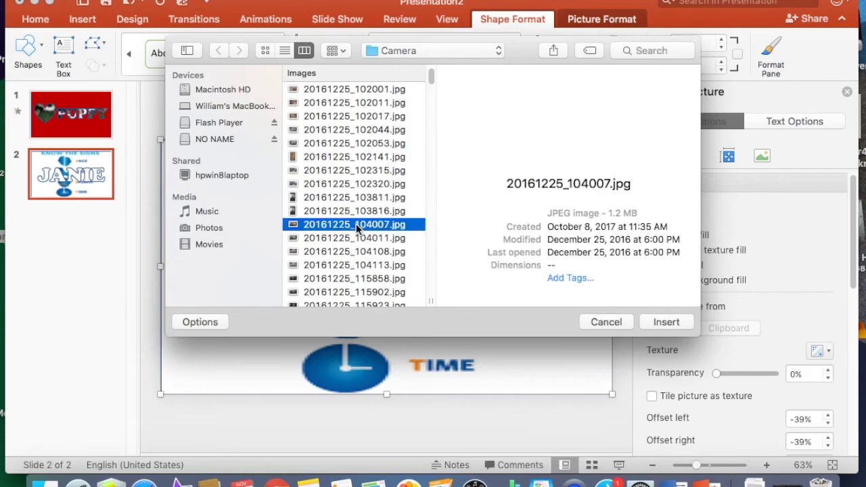
scroll(358, 242, down, 15)
click(354, 272)
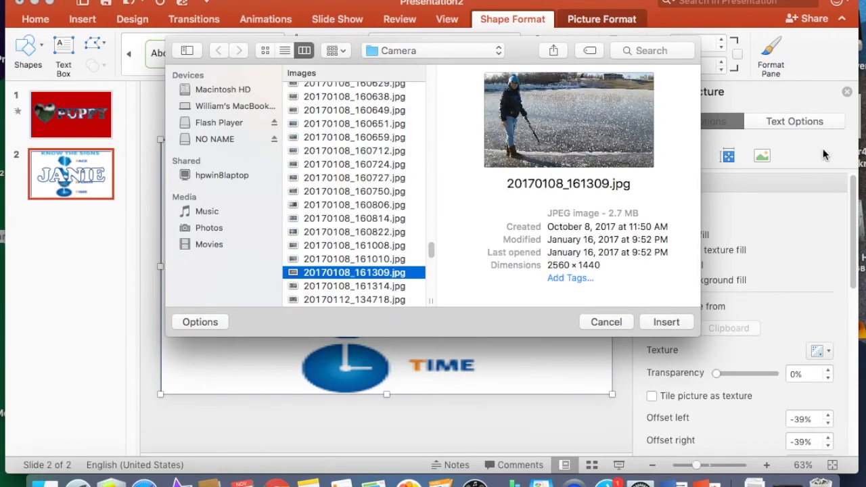
click(664, 323)
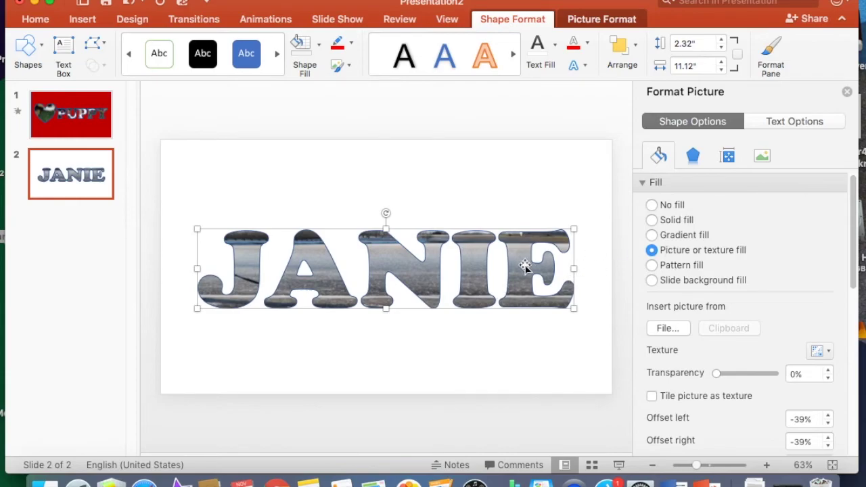
Step: Nudge JANIE slightly left, then try and revert Hide Background Graphics and background transparency
drag(525, 268, 507, 263)
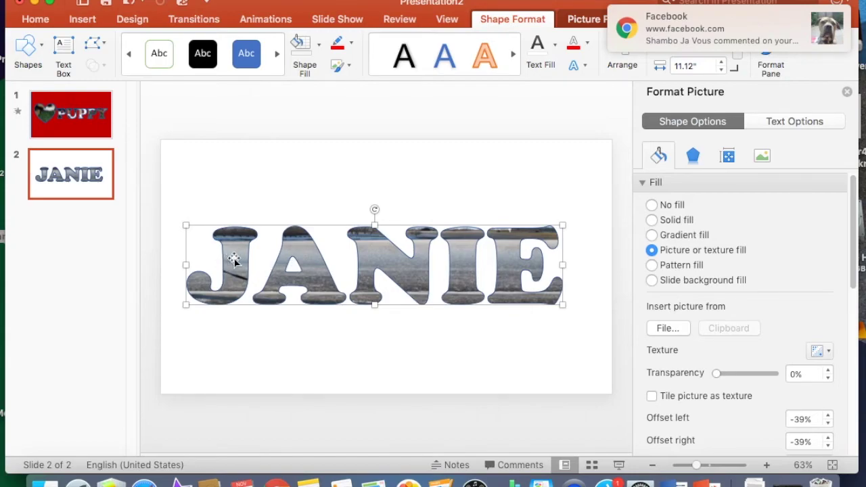
click(427, 179)
click(654, 280)
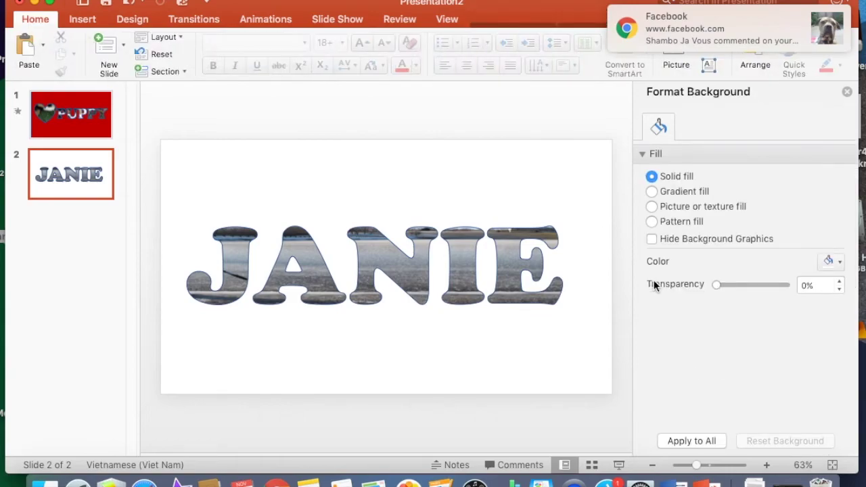
click(652, 239)
click(652, 239)
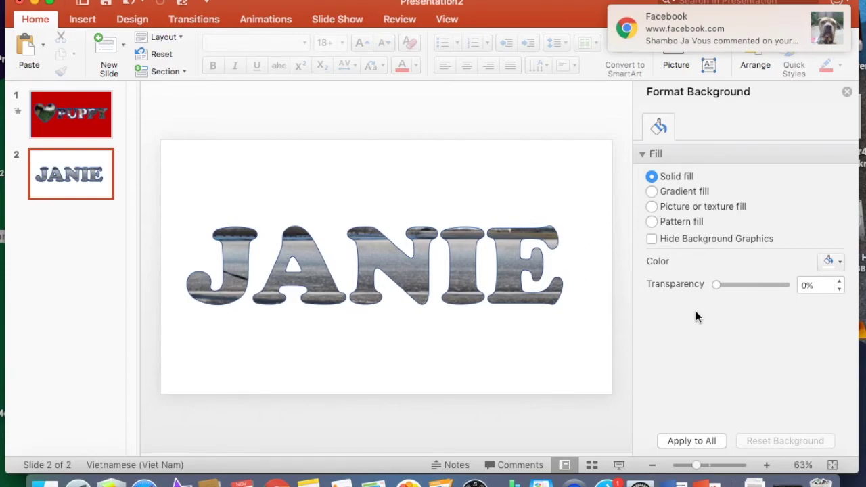
mouse_move(717, 285)
mouse_down()
mouse_move(773, 285)
mouse_move(692, 285)
mouse_up()
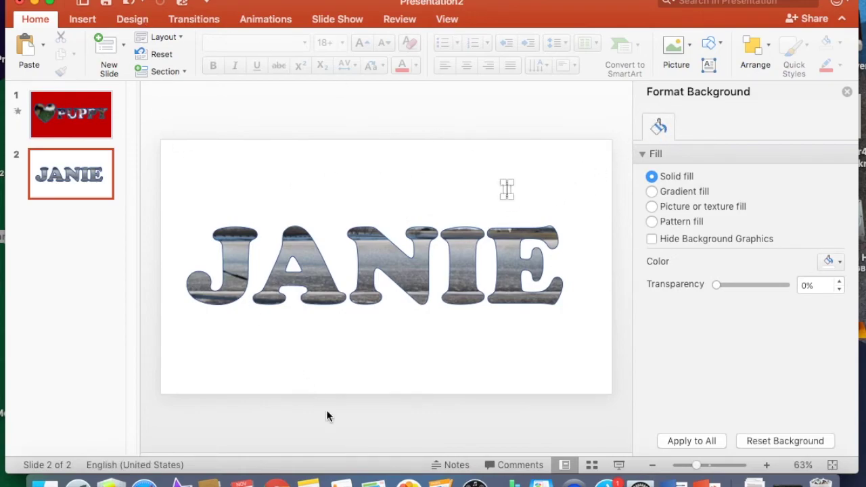
click(323, 277)
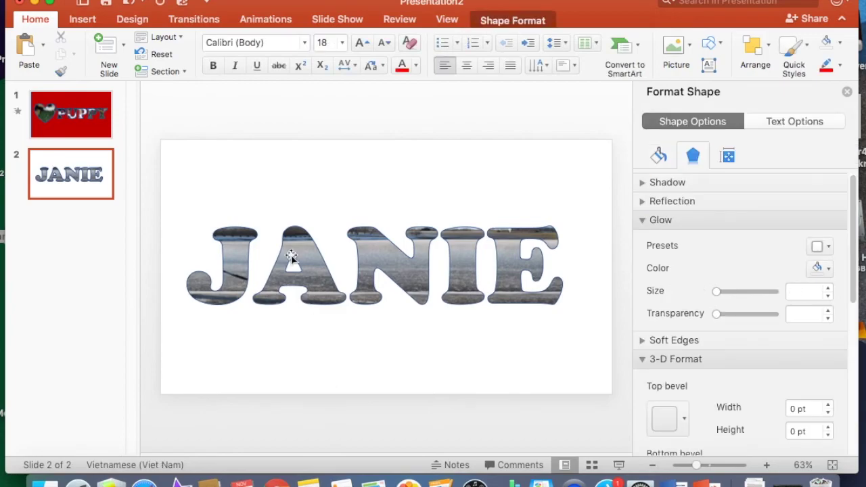
click(448, 190)
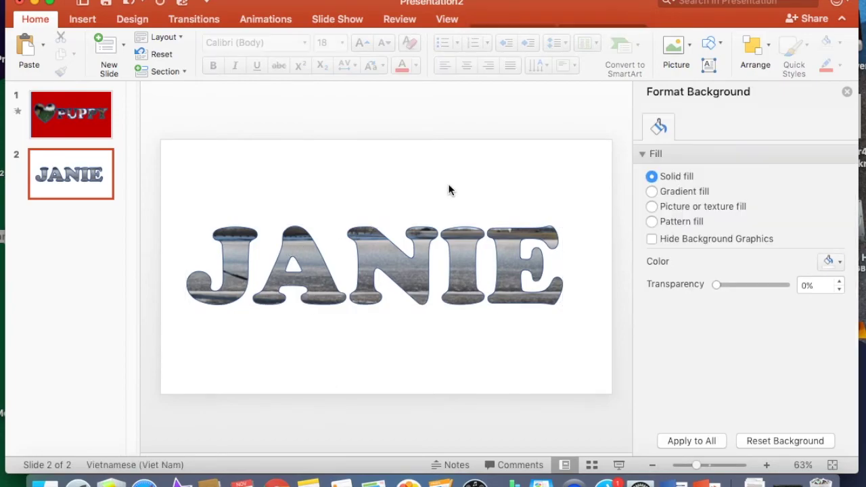
Step: Set slide 2's background to a pattern fill with bright cyan foreground and background colours
click(652, 192)
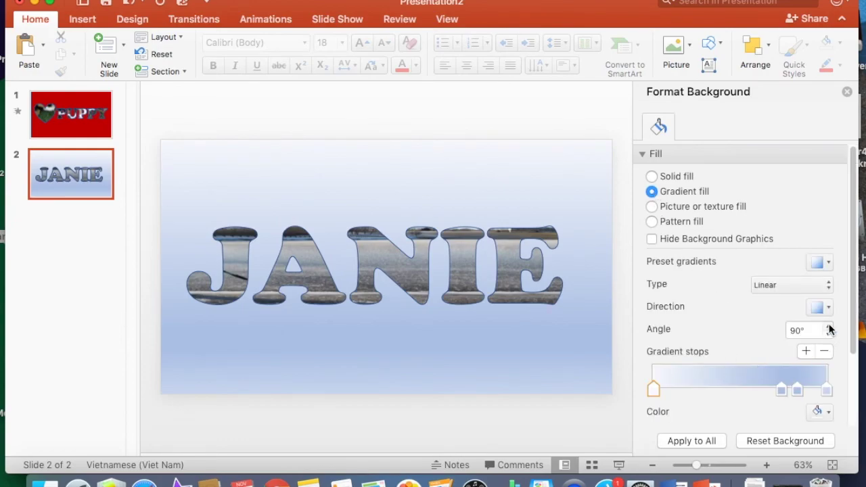
click(653, 206)
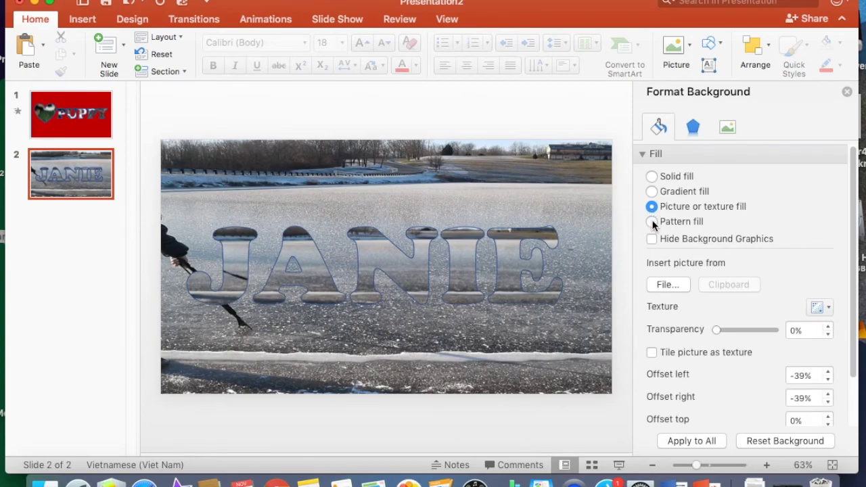
click(653, 222)
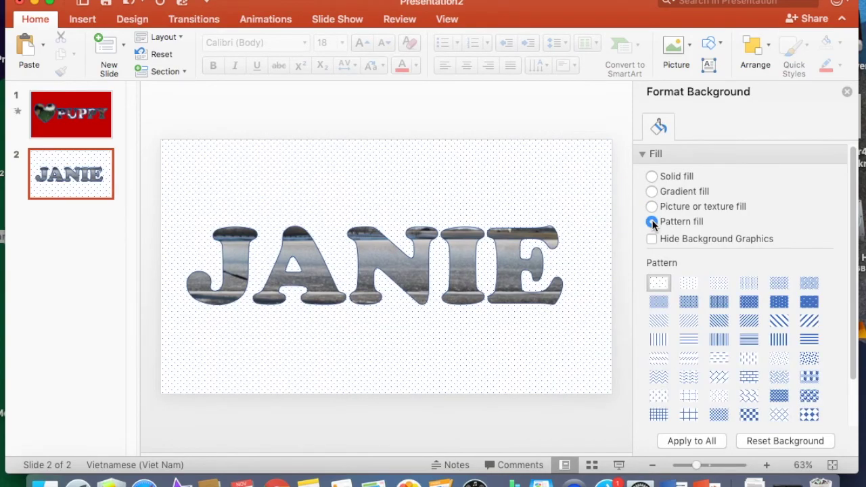
scroll(790, 343, down, 2)
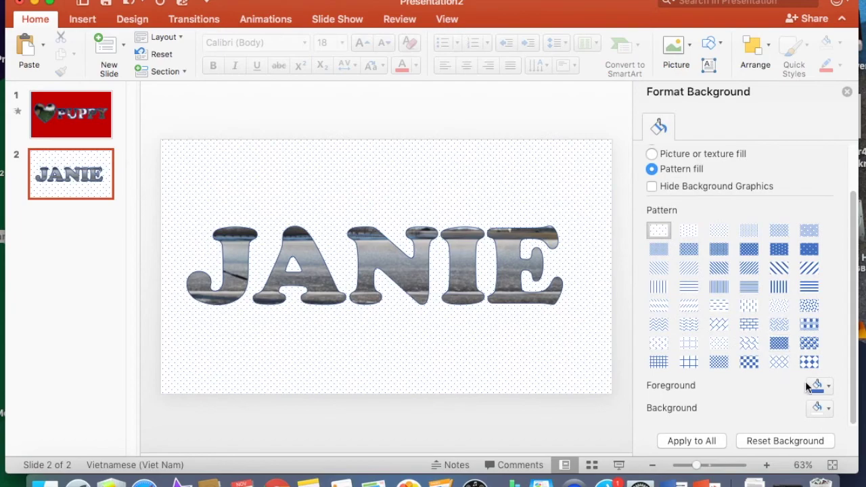
click(831, 392)
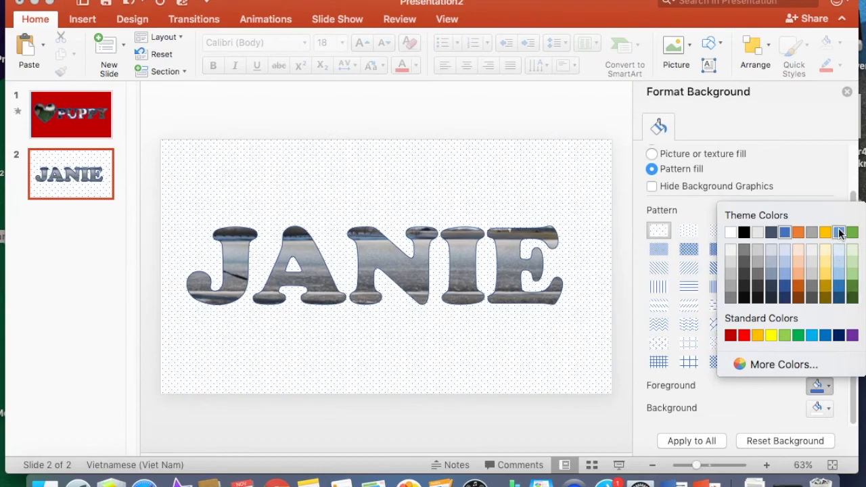
click(839, 232)
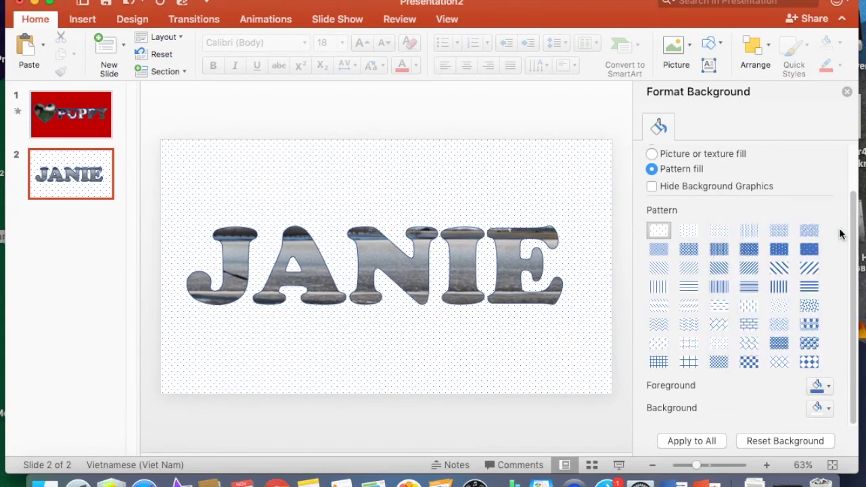
click(830, 392)
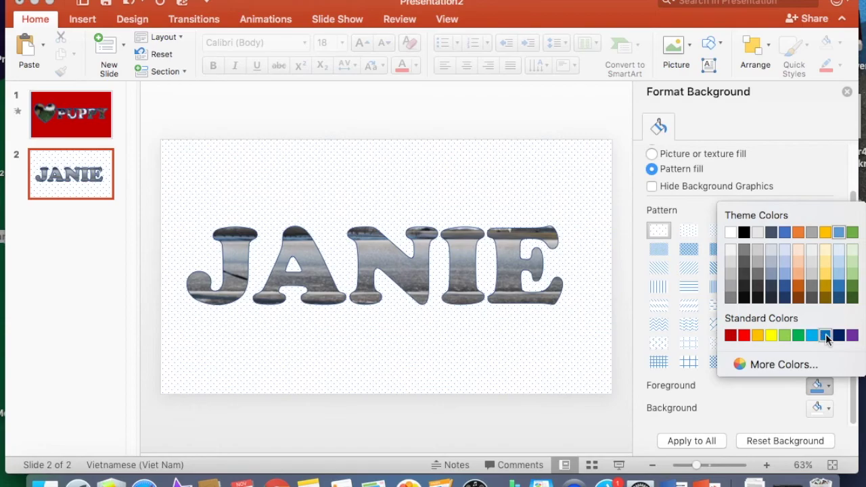
click(814, 336)
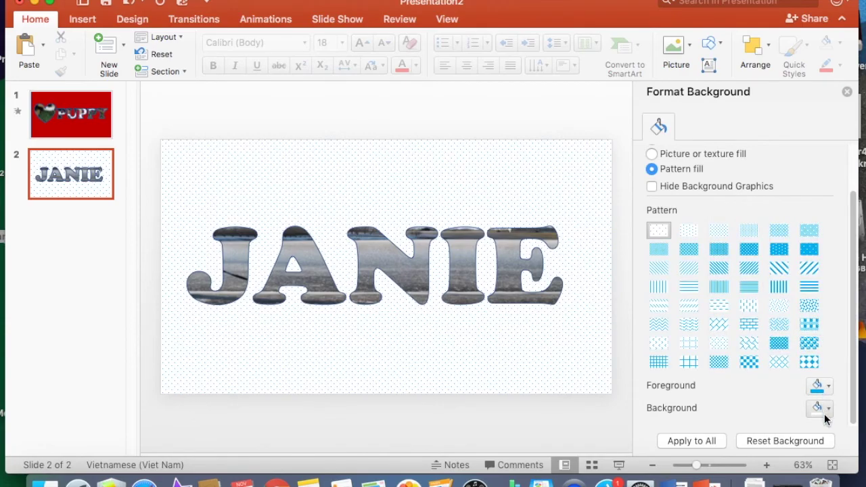
click(829, 412)
click(812, 357)
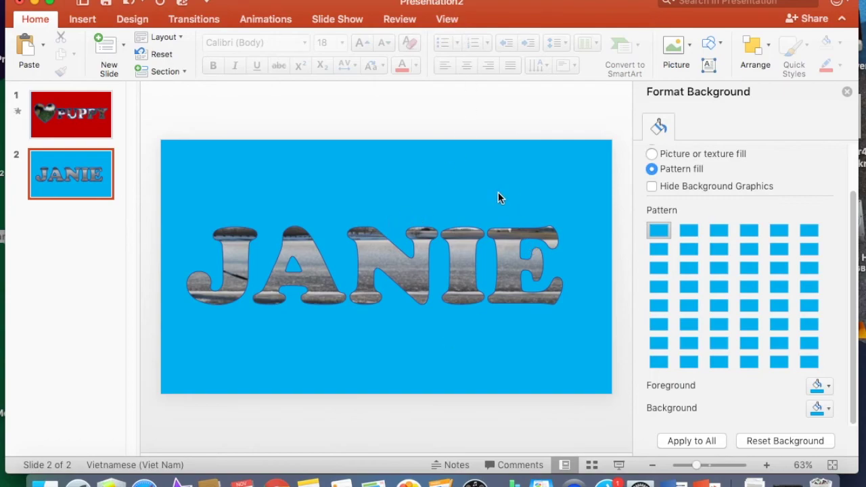
Step: Switch between slide 1 and slide 2 to compare the two designs
click(88, 116)
click(83, 172)
click(87, 123)
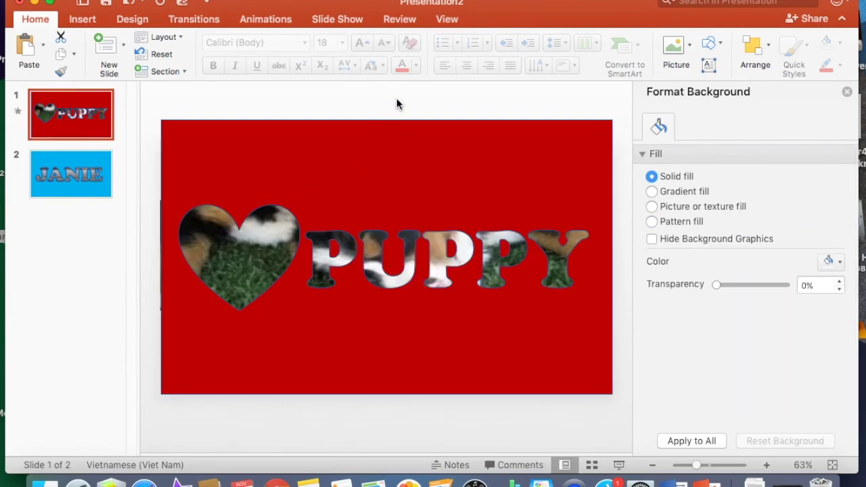
click(86, 176)
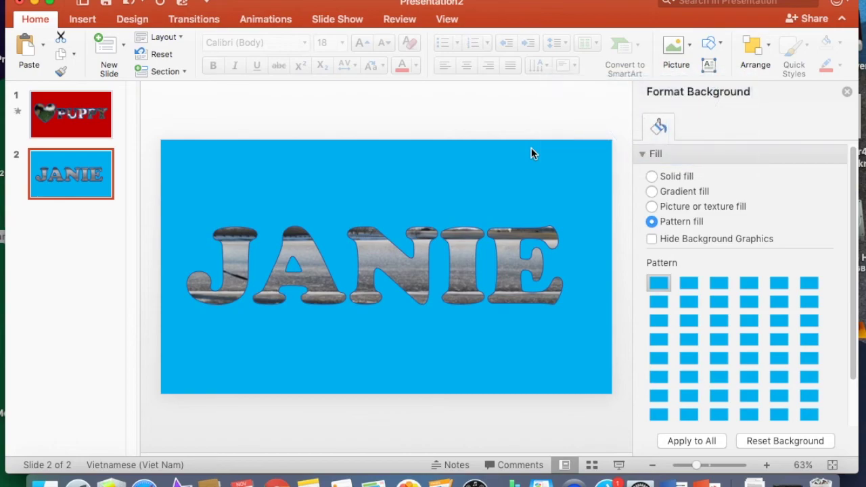
Step: Drag the JANIE text slightly right, nearer the slide centre, and deselect it
click(391, 264)
mouse_move(383, 264)
mouse_down()
mouse_move(357, 264)
mouse_move(387, 254)
mouse_up()
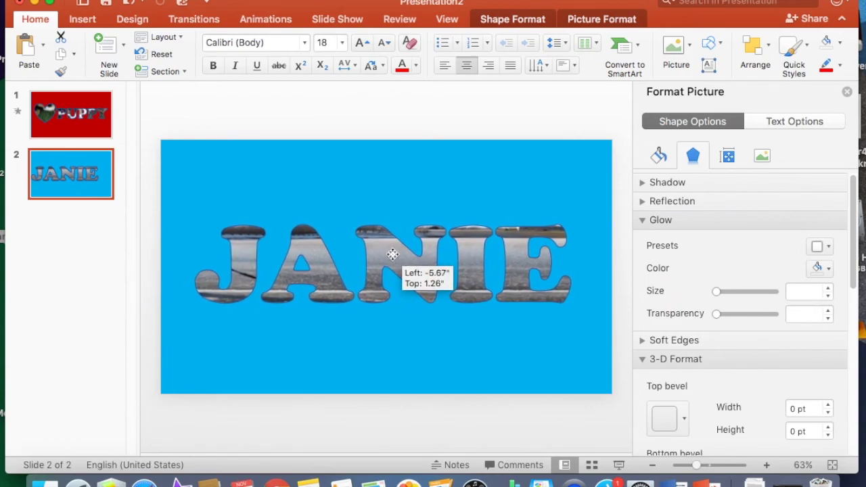
drag(388, 255, 391, 251)
click(331, 180)
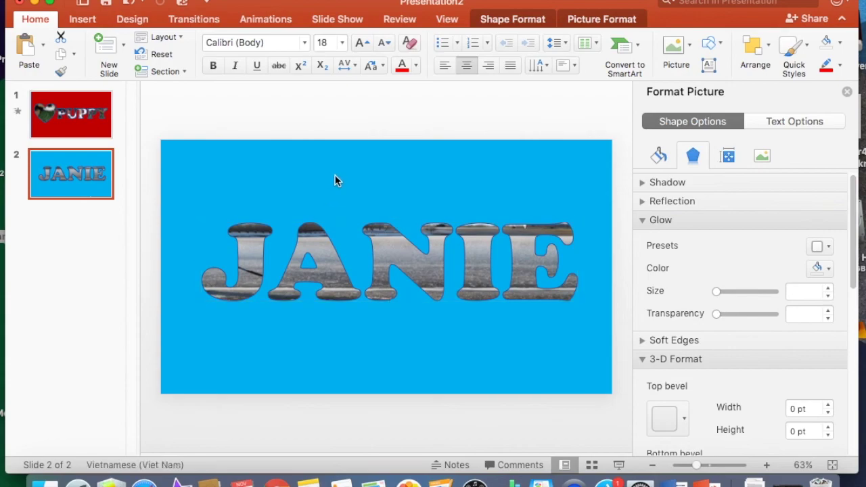